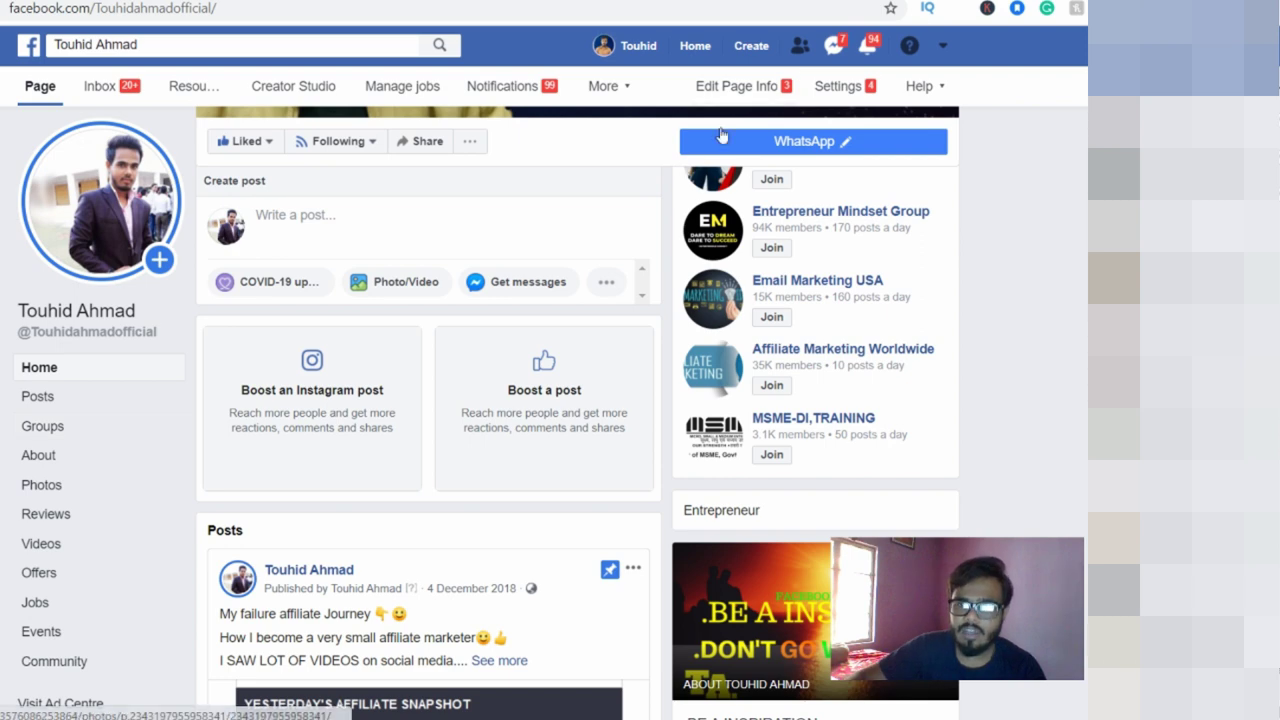
Open the Templates and tabs section of the Page settings and add the Shop tab to the Page
left_click(840, 90)
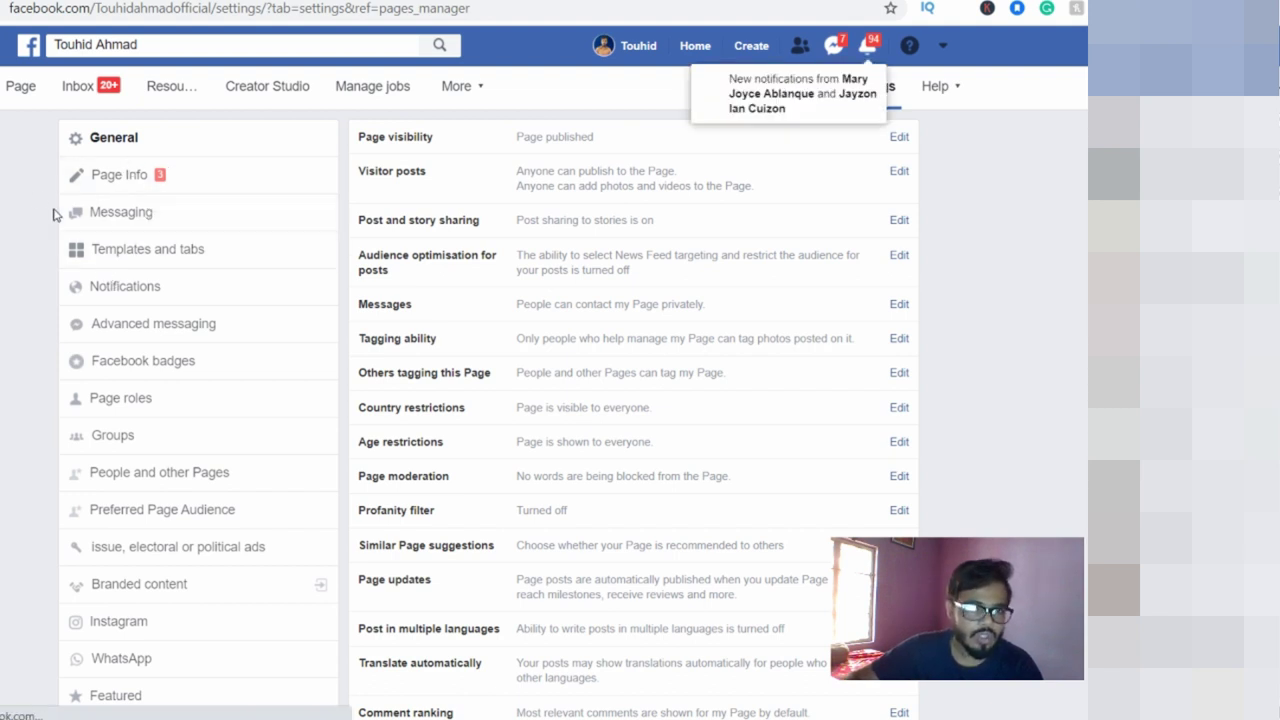
left_click(192, 260)
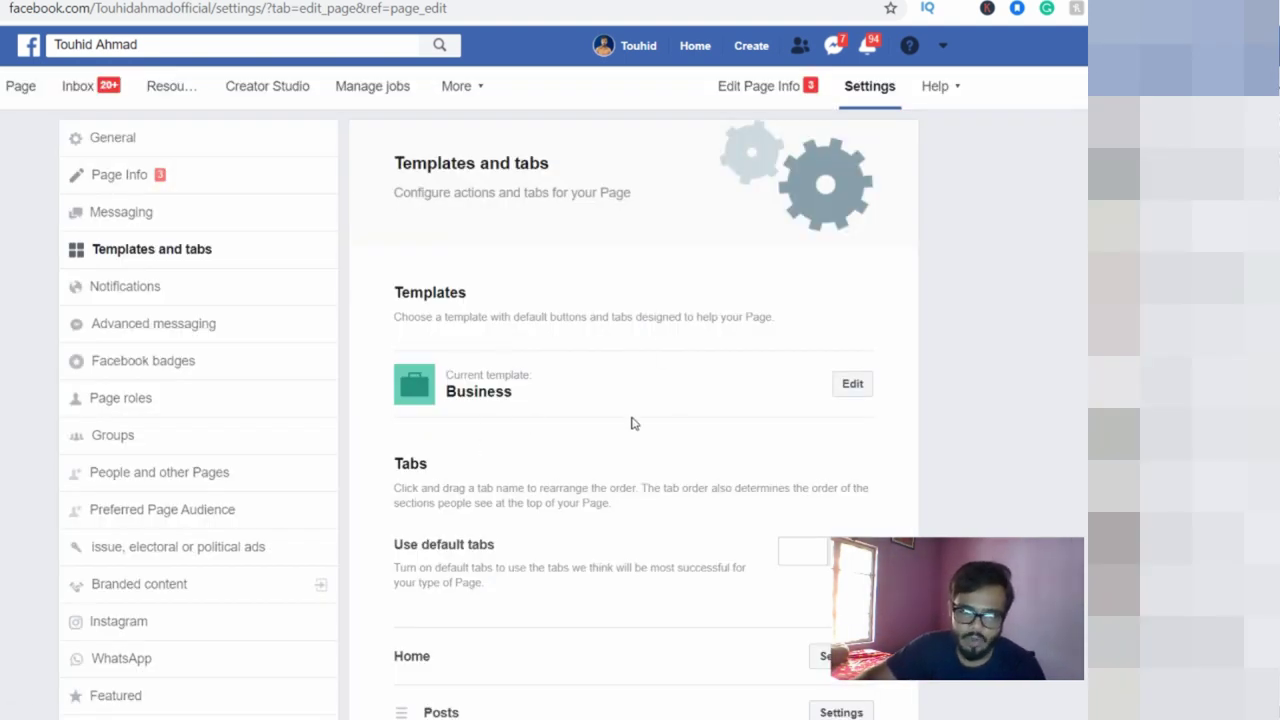
scroll(632, 424, "down", 6)
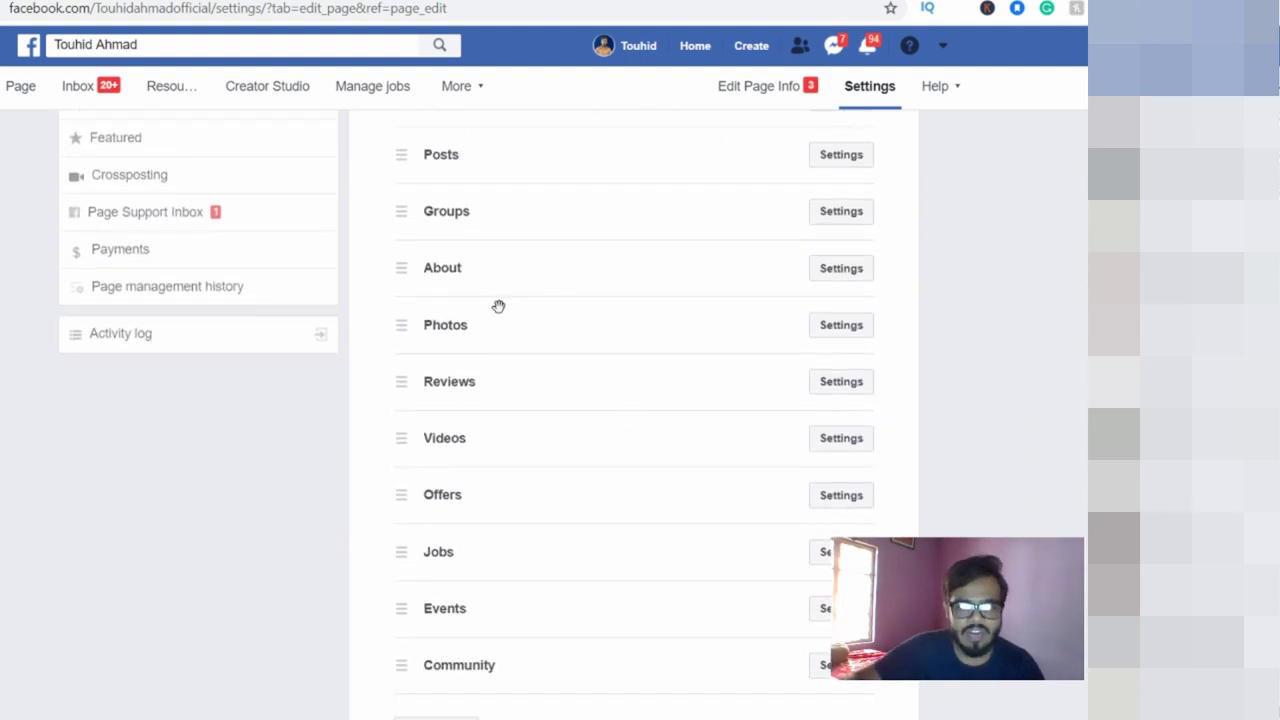
scroll(500, 600, "down", 2)
scroll(484, 545, "up", 3)
scroll(484, 545, "up", 1)
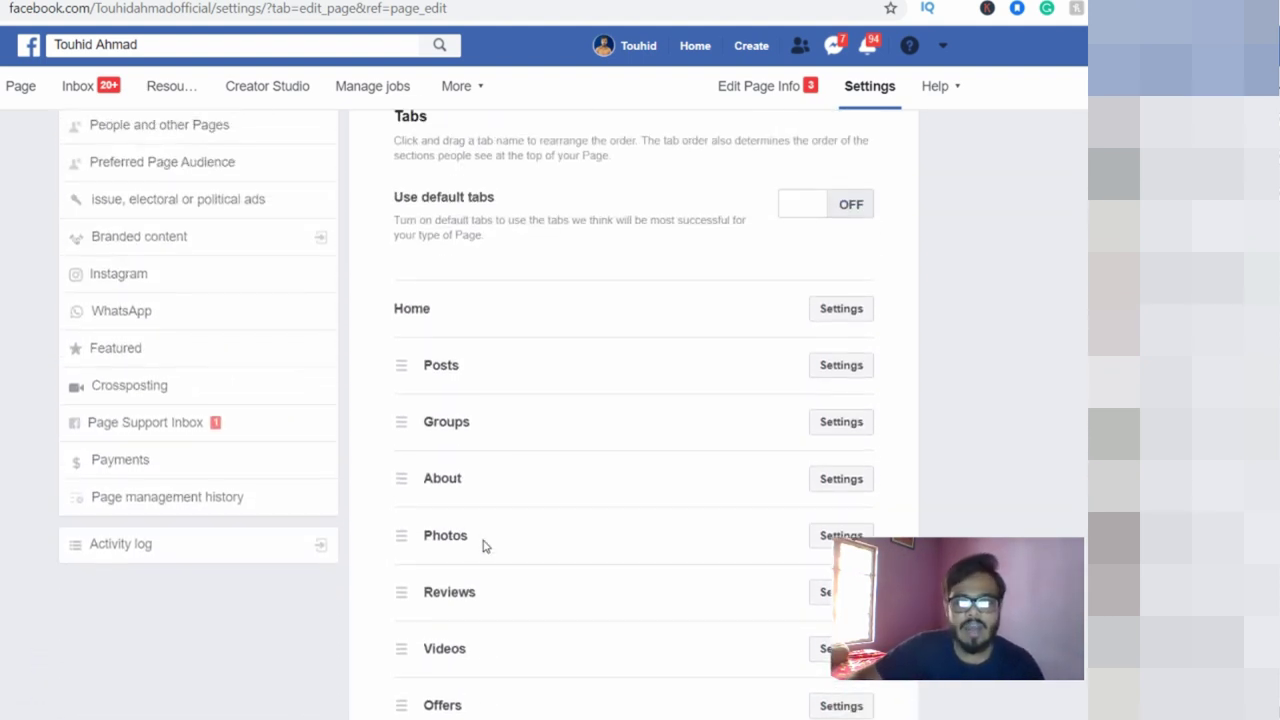
scroll(483, 540, "down", 3)
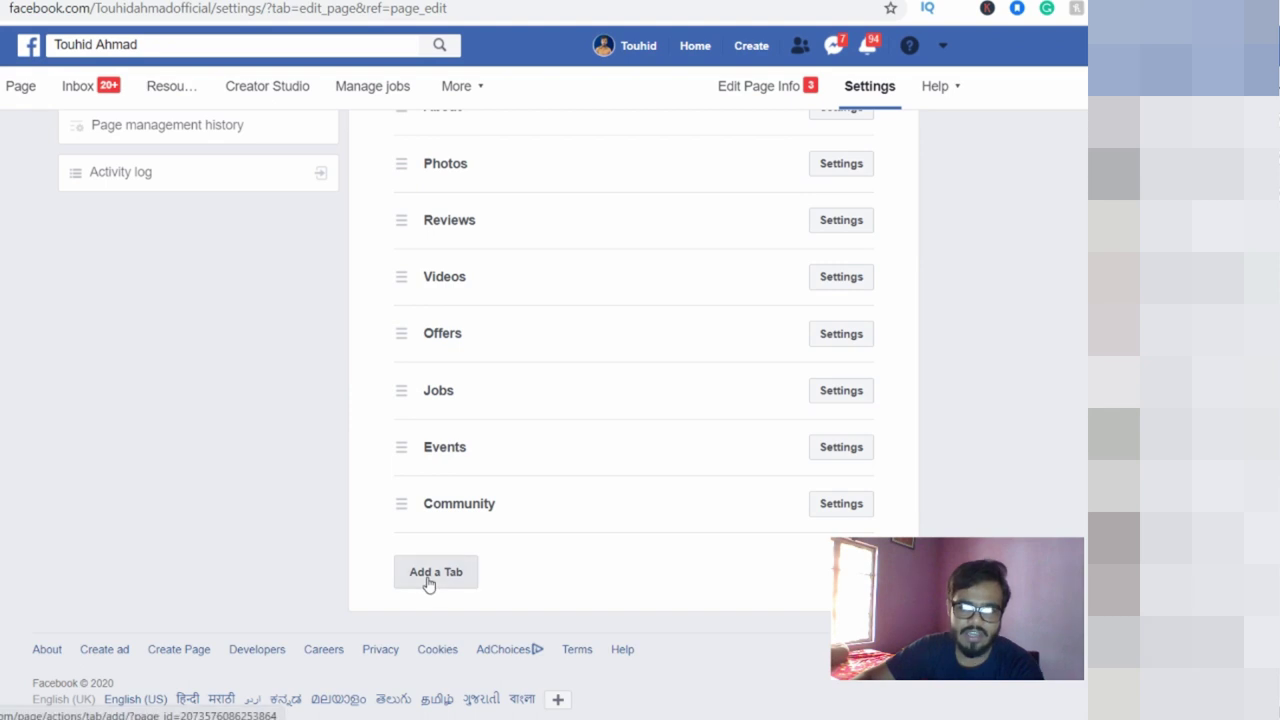
left_click(427, 578)
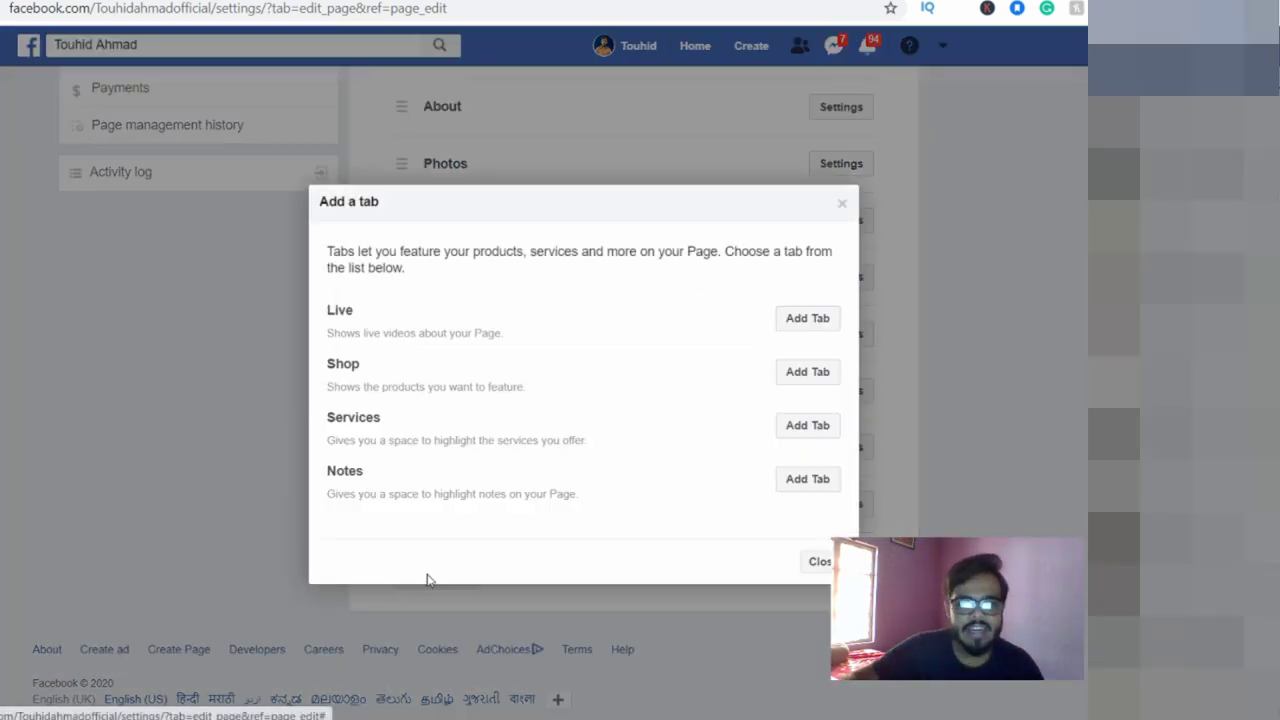
left_click(829, 376)
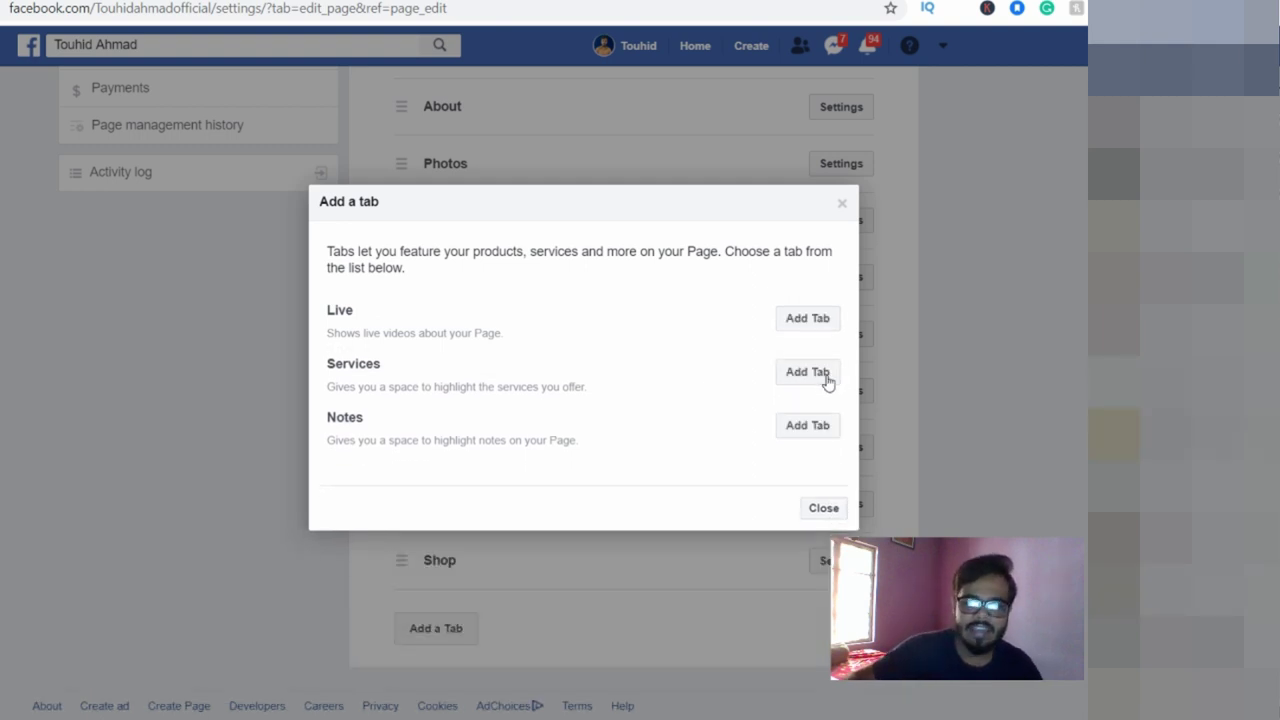
left_click(818, 516)
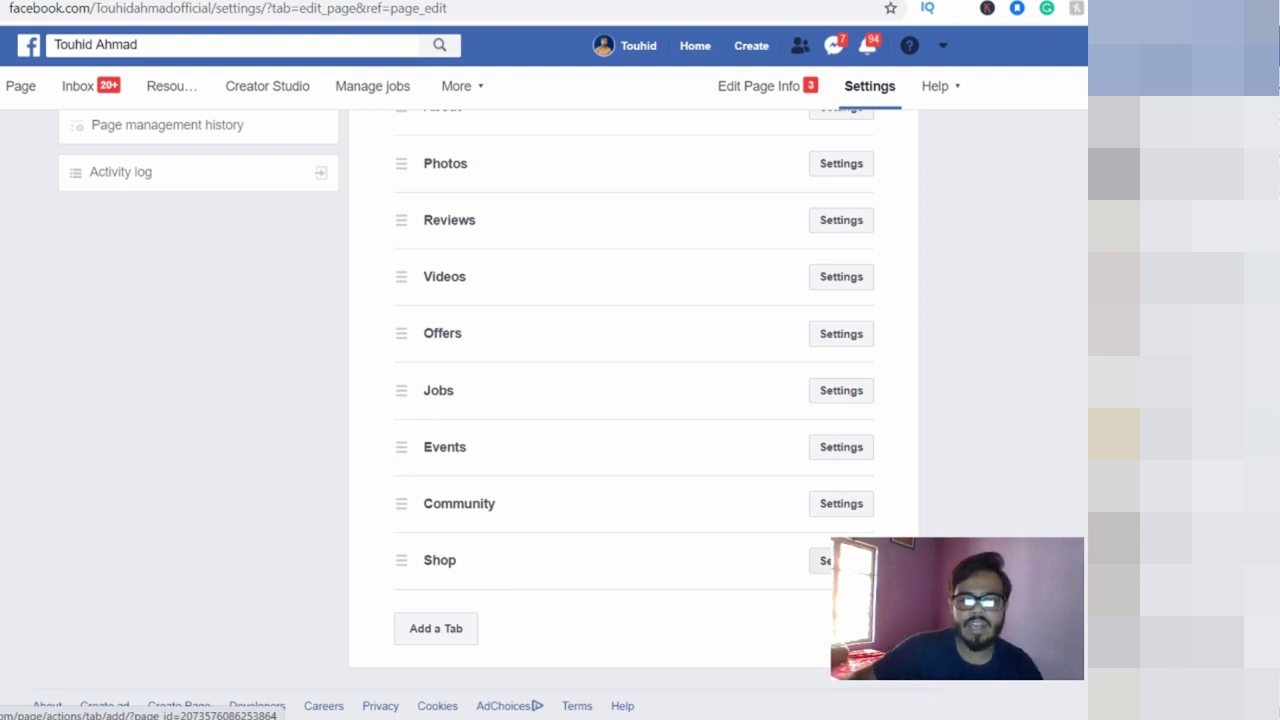
Open the Shop tab's settings, copy its share URL and save the tab's settings
left_click(820, 562)
scroll(814, 566, "down", 1)
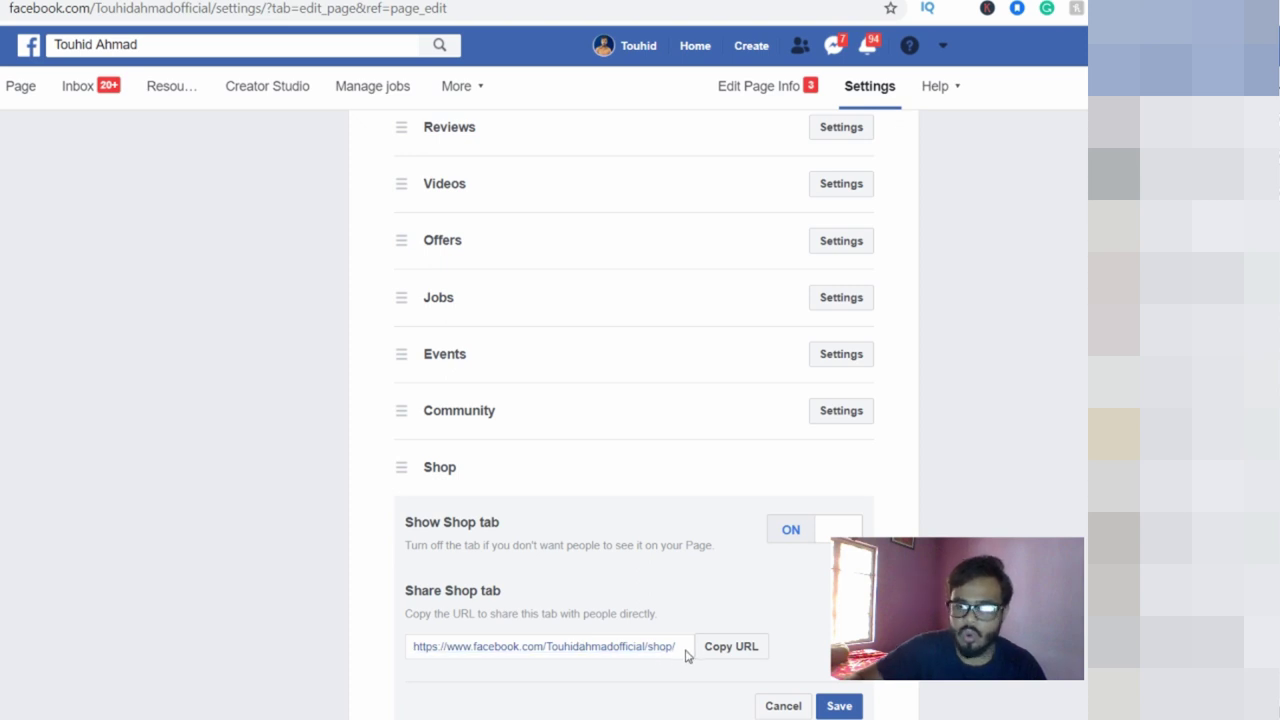
left_click(724, 648)
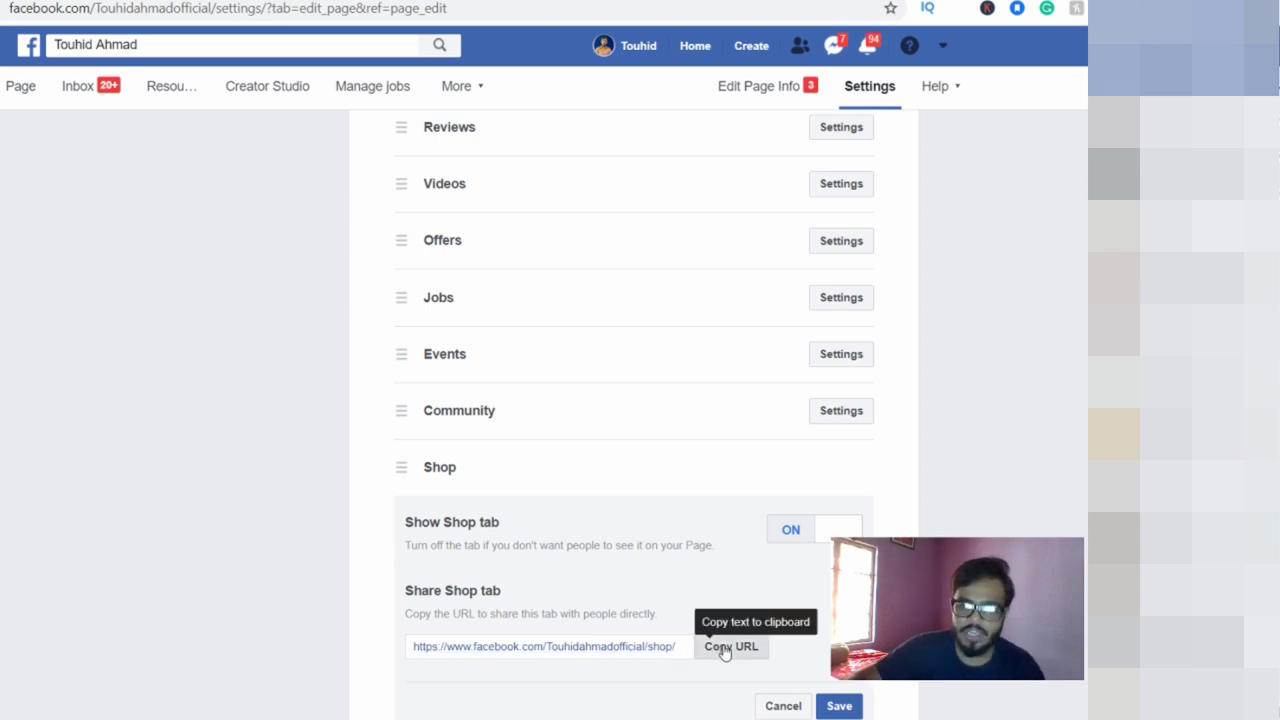
scroll(490, 509, "down", 2)
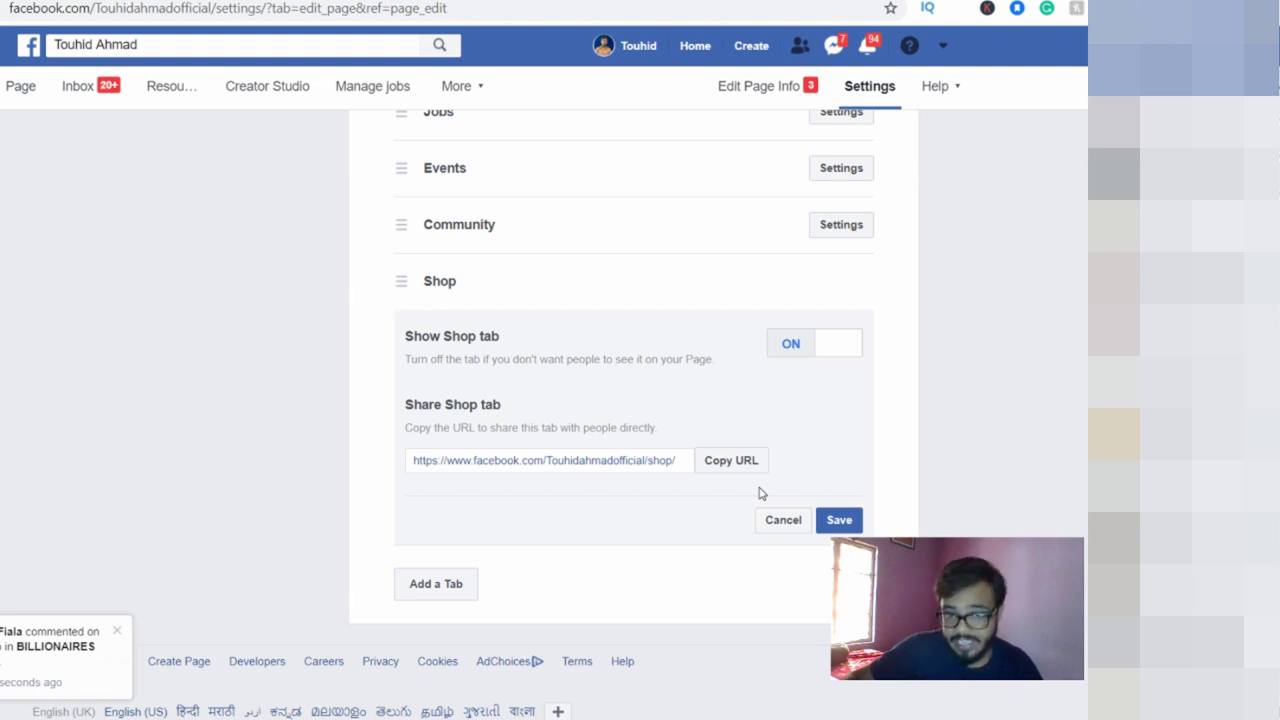
left_click(722, 463)
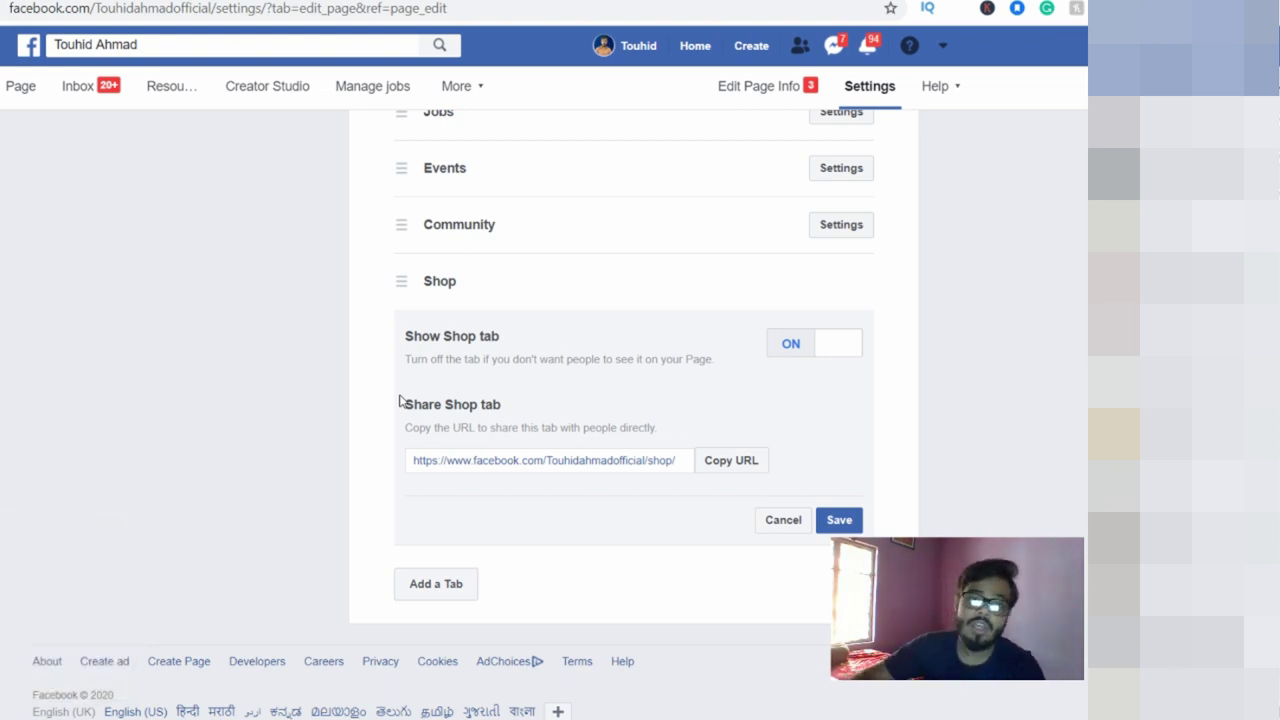
left_click(839, 520)
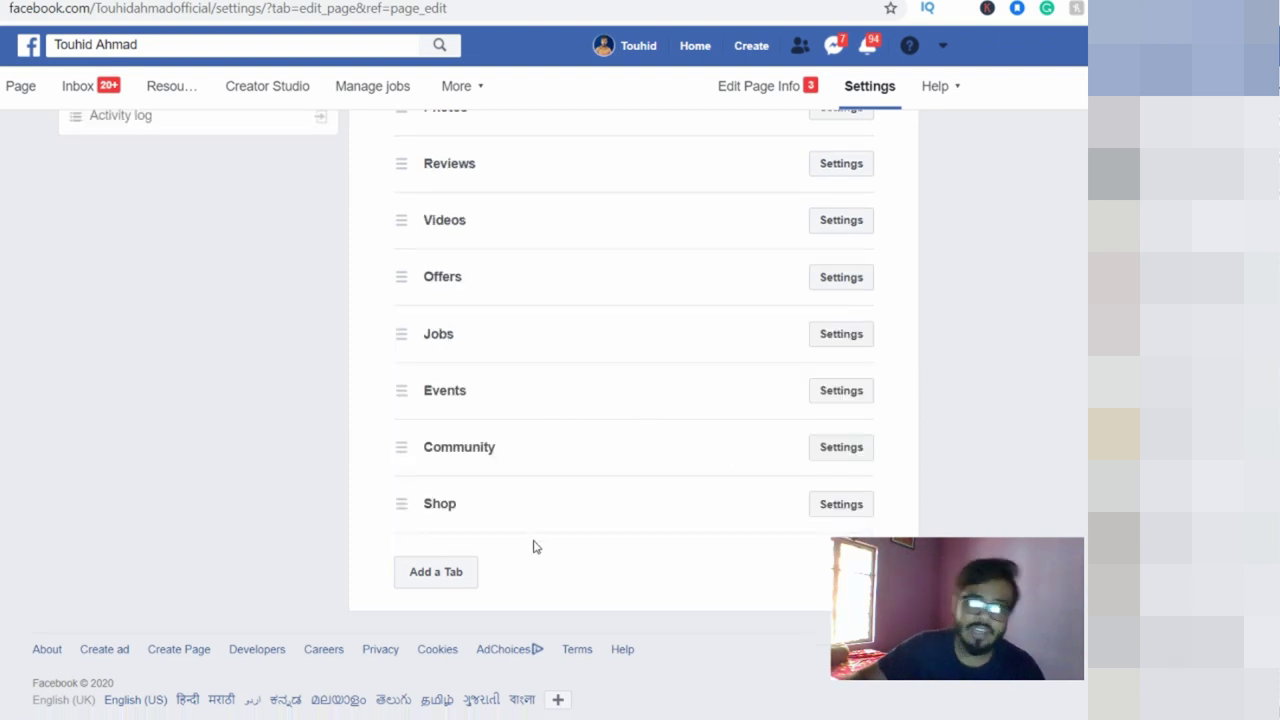
Return to the Page's home view to check the tab list, dismissing the notification pop-up
scroll(500, 400, "up", 5)
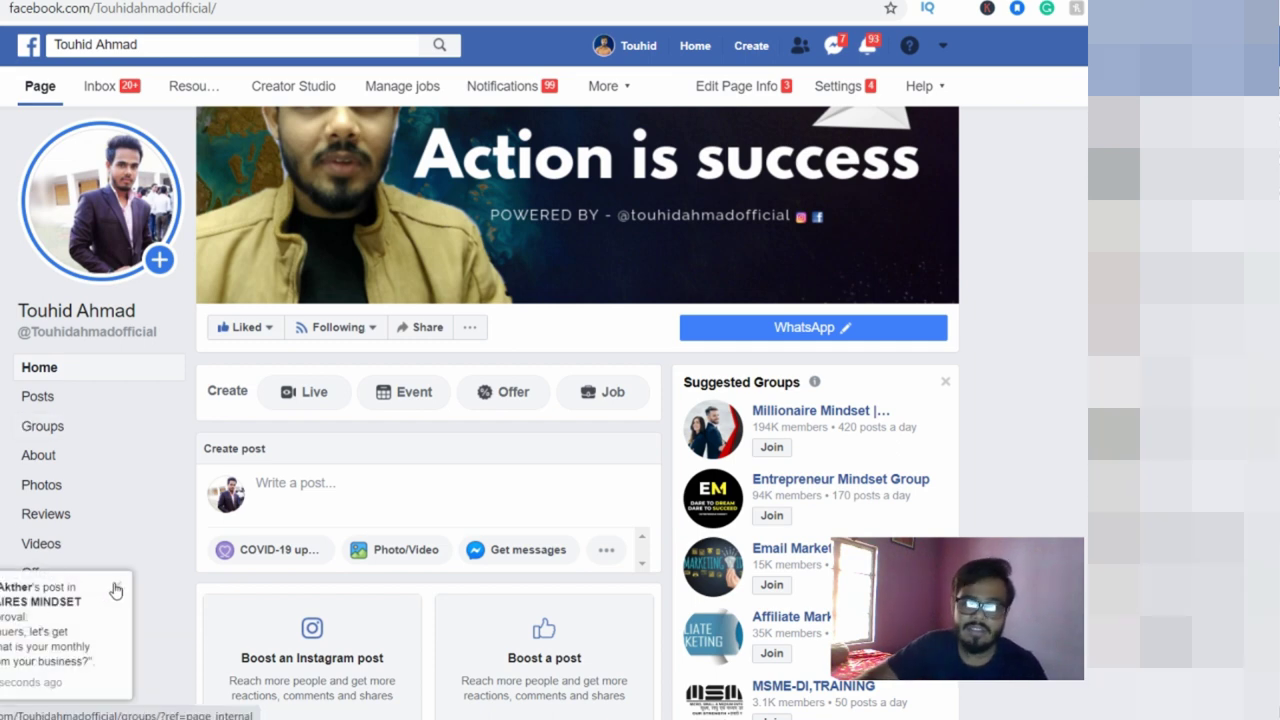
left_click(115, 589)
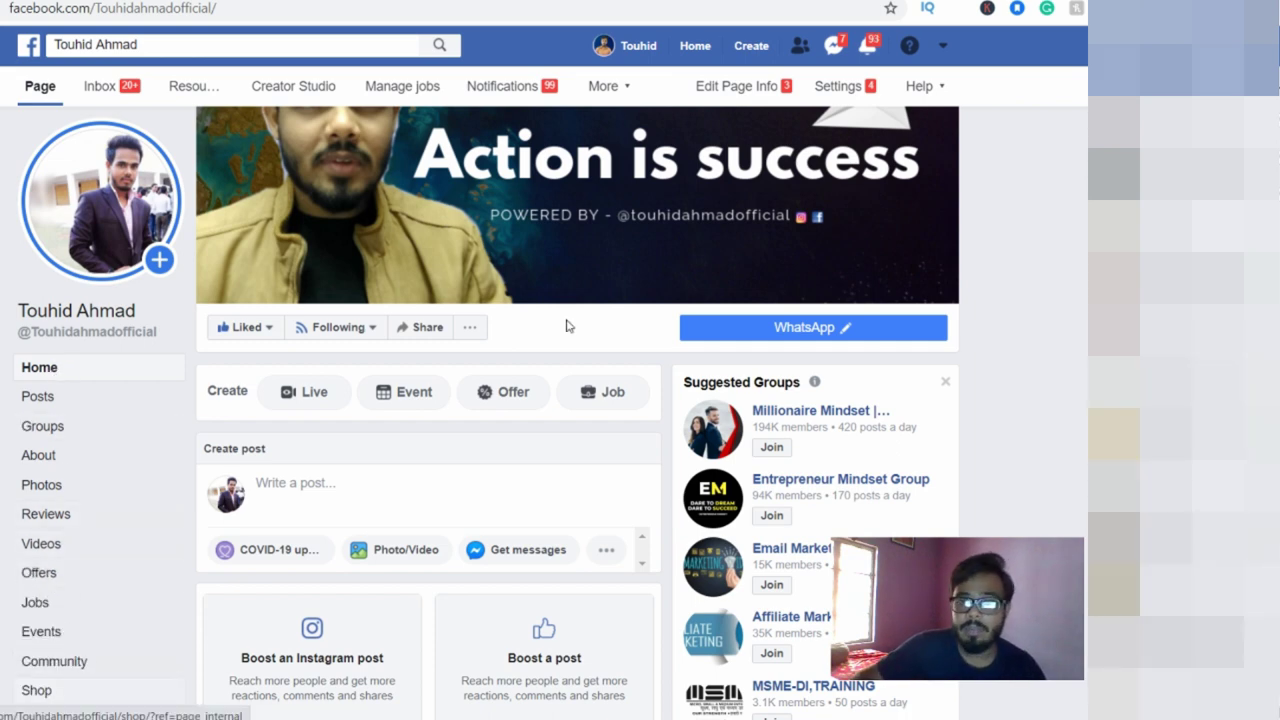
Reopen the Page's Templates and tabs settings, turn off Show reviews for the Reviews tab and save
left_click(845, 87)
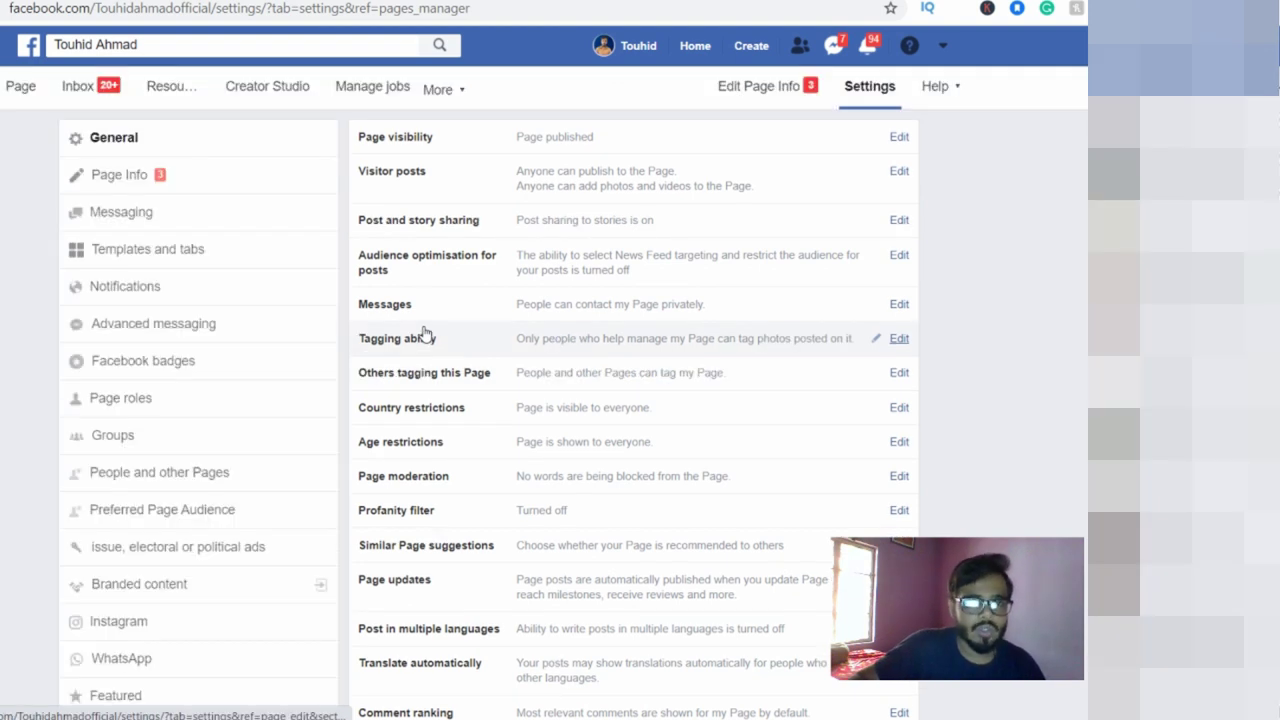
left_click(187, 254)
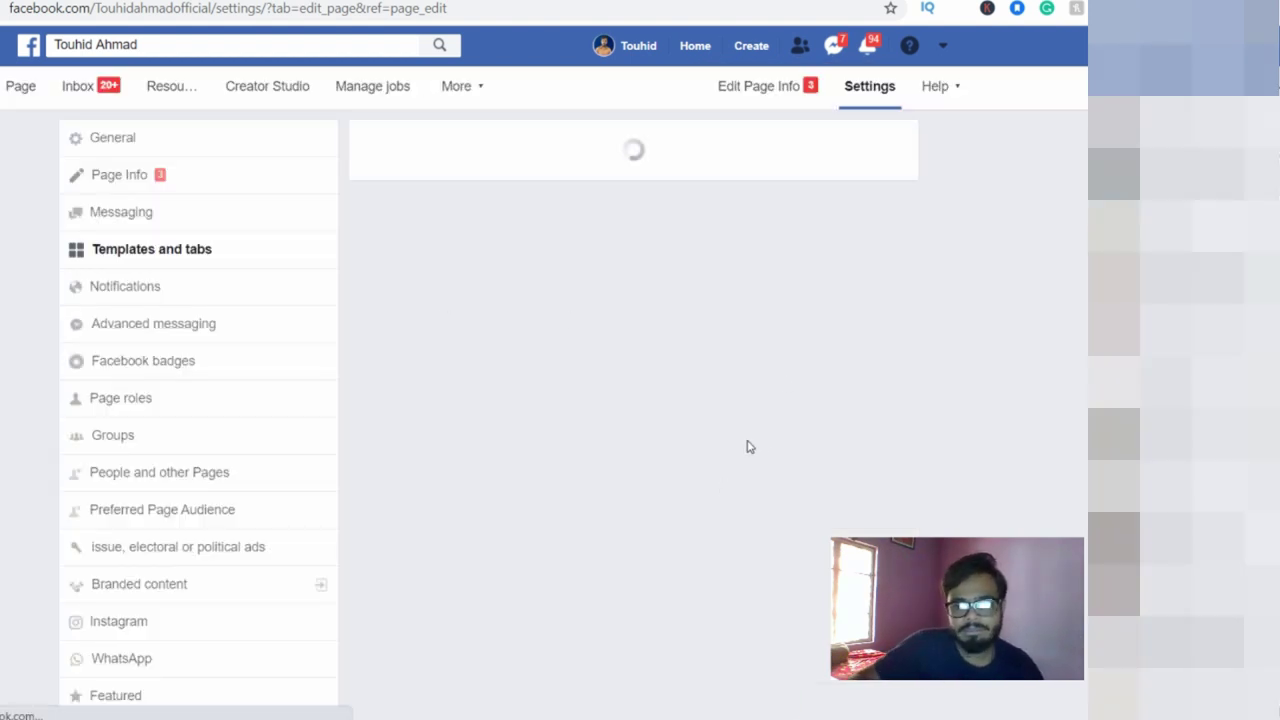
scroll(545, 495, "down", 3)
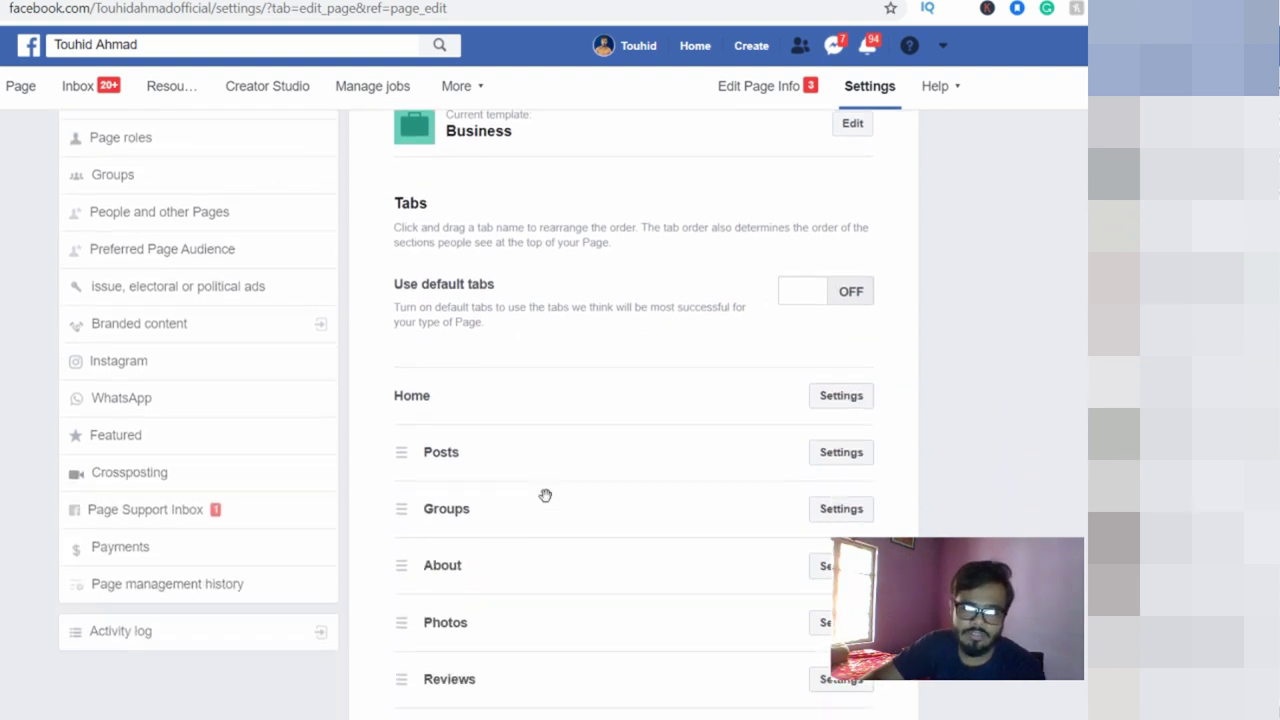
scroll(545, 495, "down", 3)
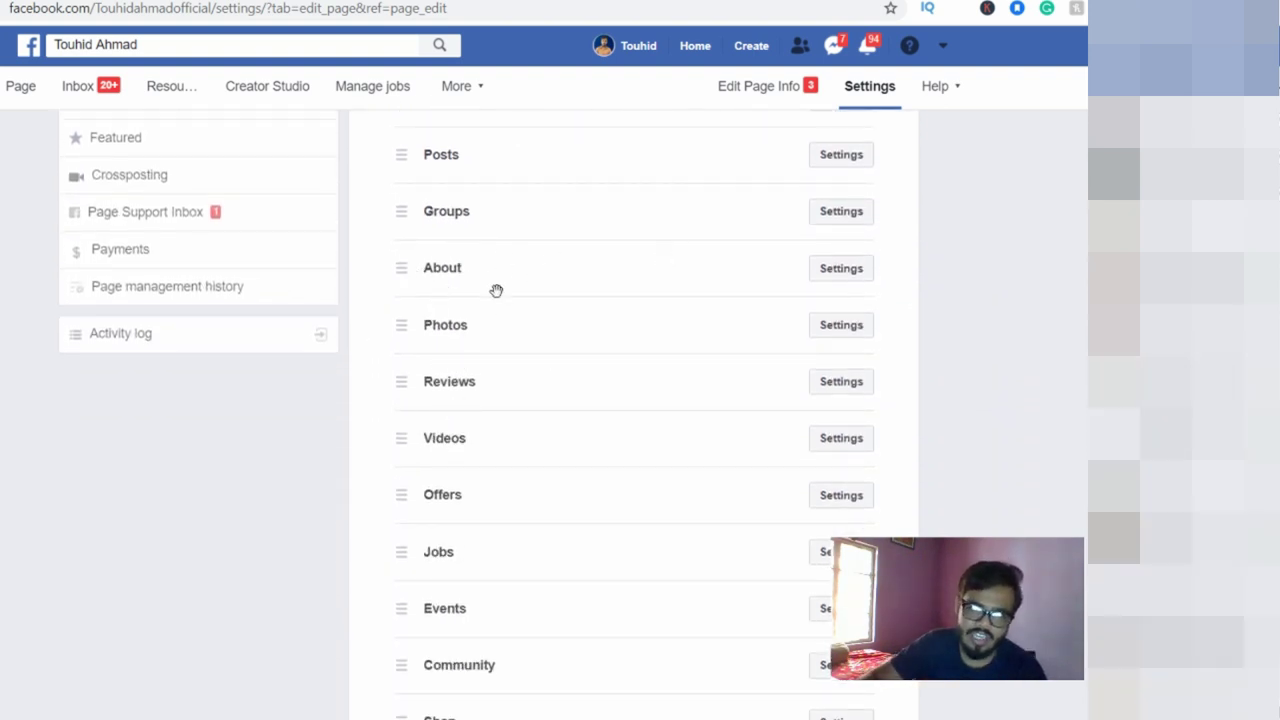
scroll(462, 210, "up", 1)
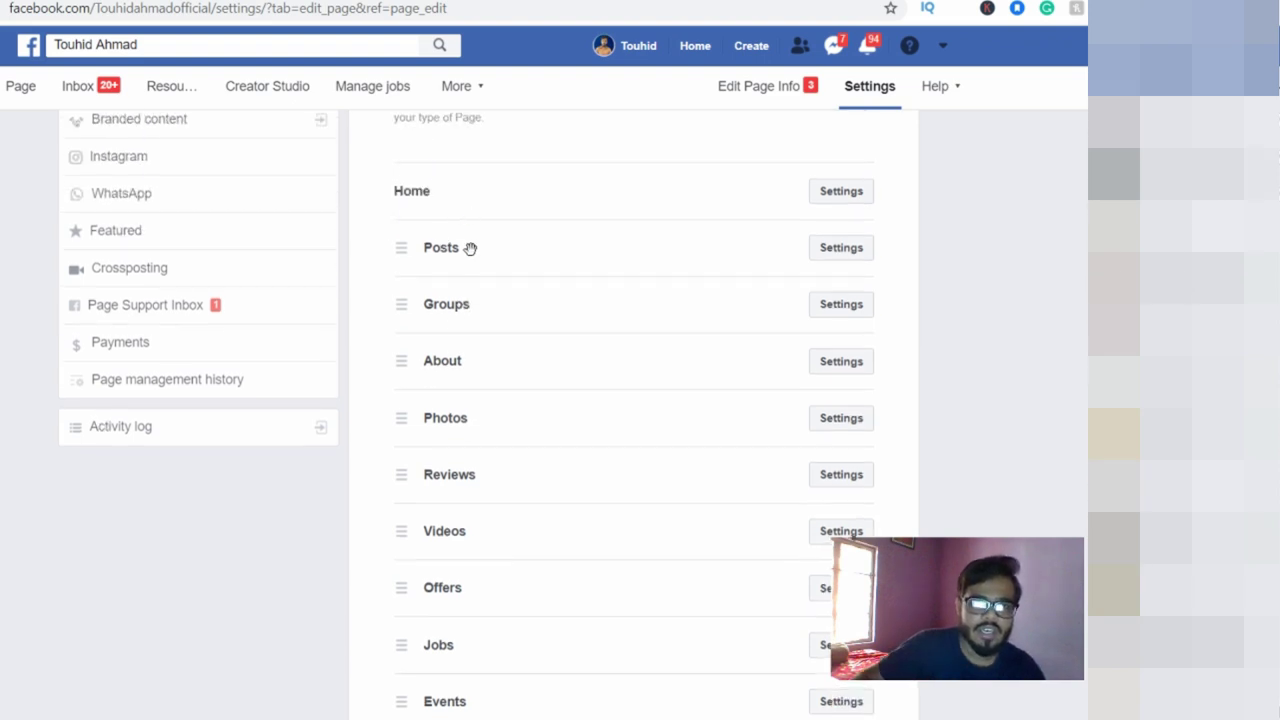
scroll(460, 414, "down", 1)
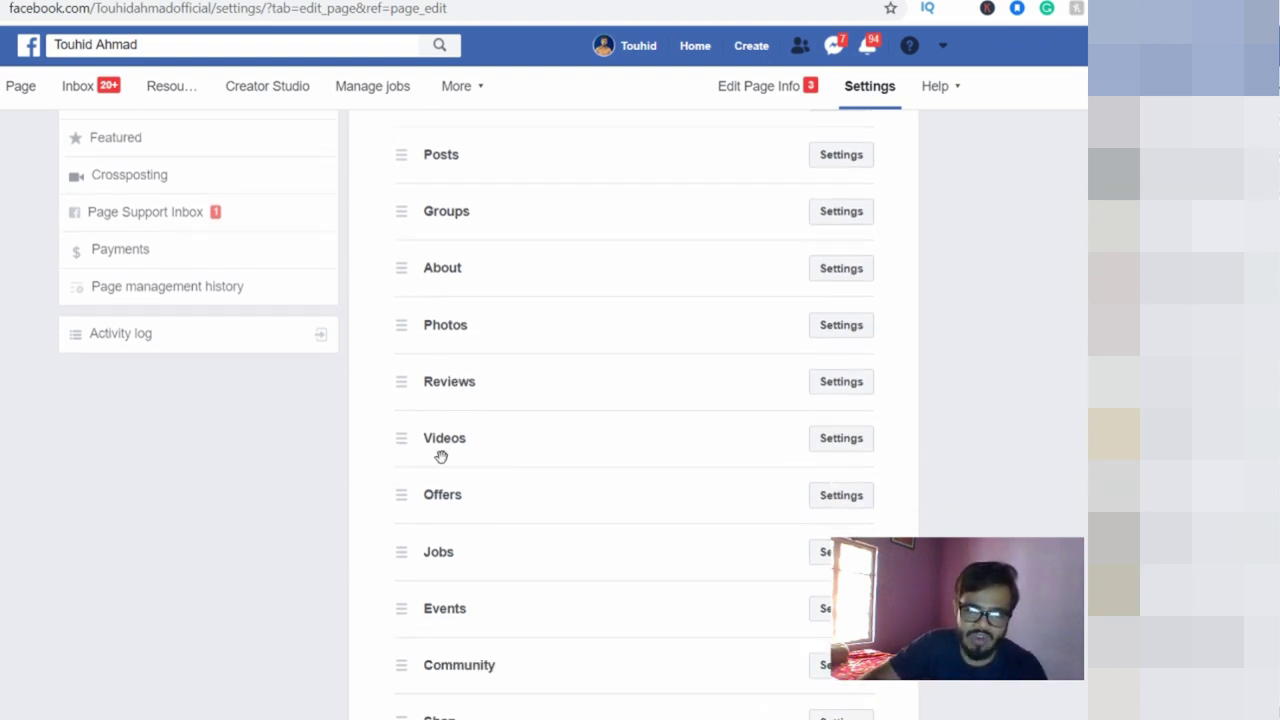
scroll(443, 452, "down", 1)
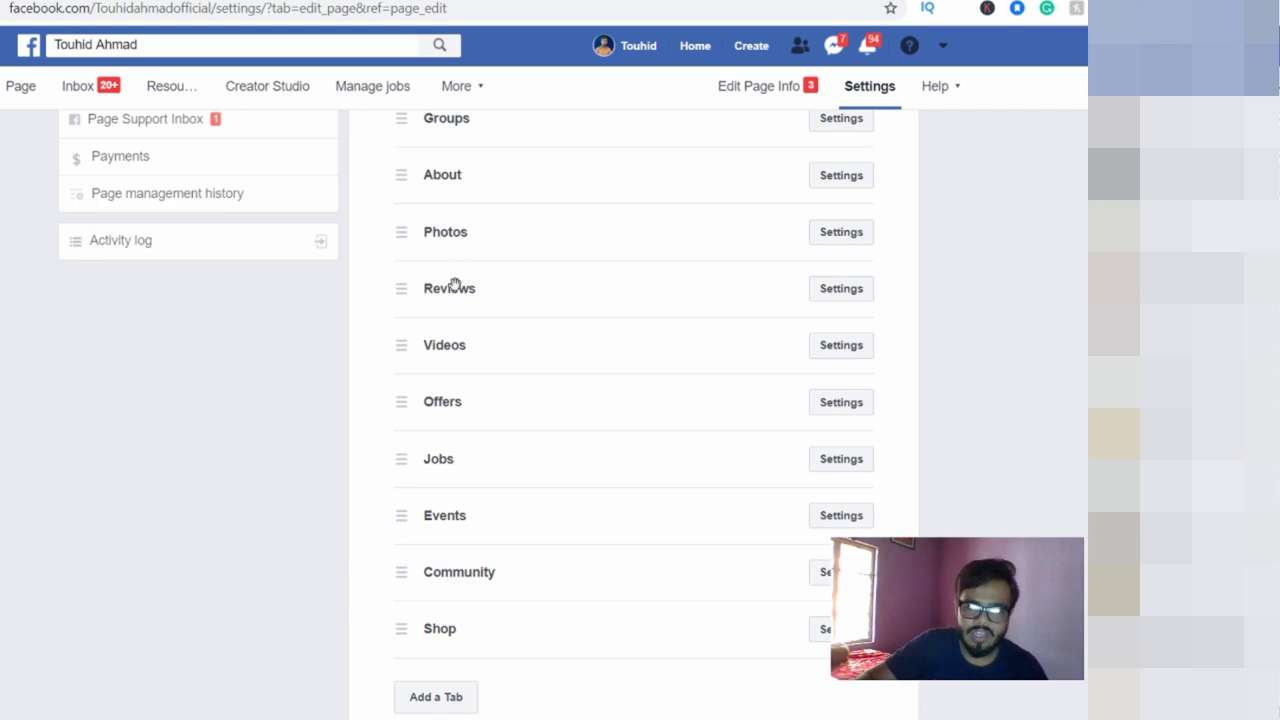
left_click(830, 289)
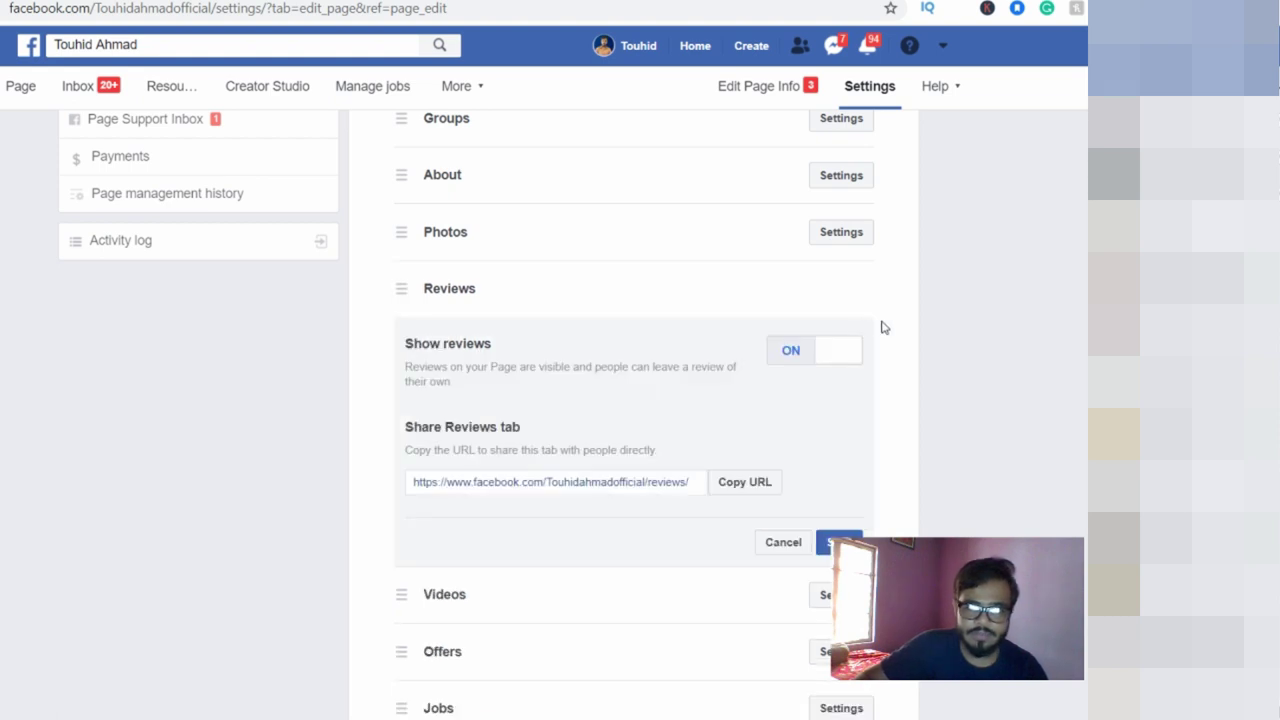
left_click(845, 358)
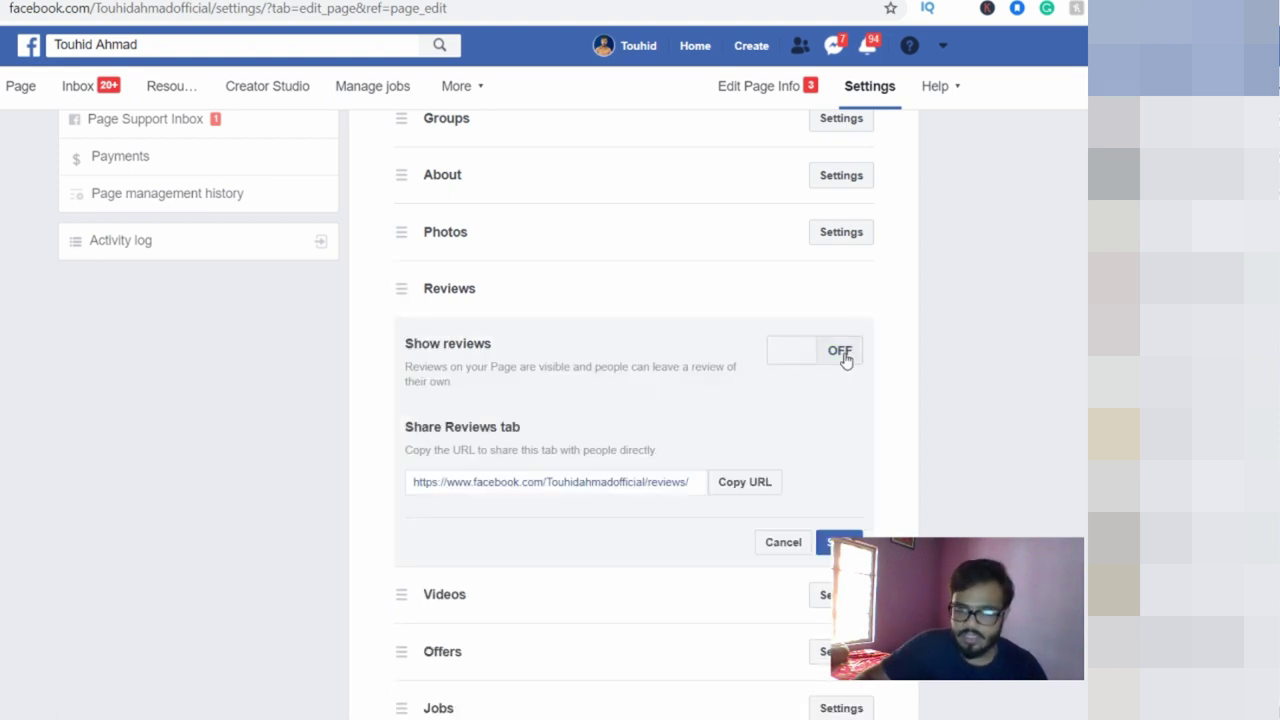
left_click(838, 542)
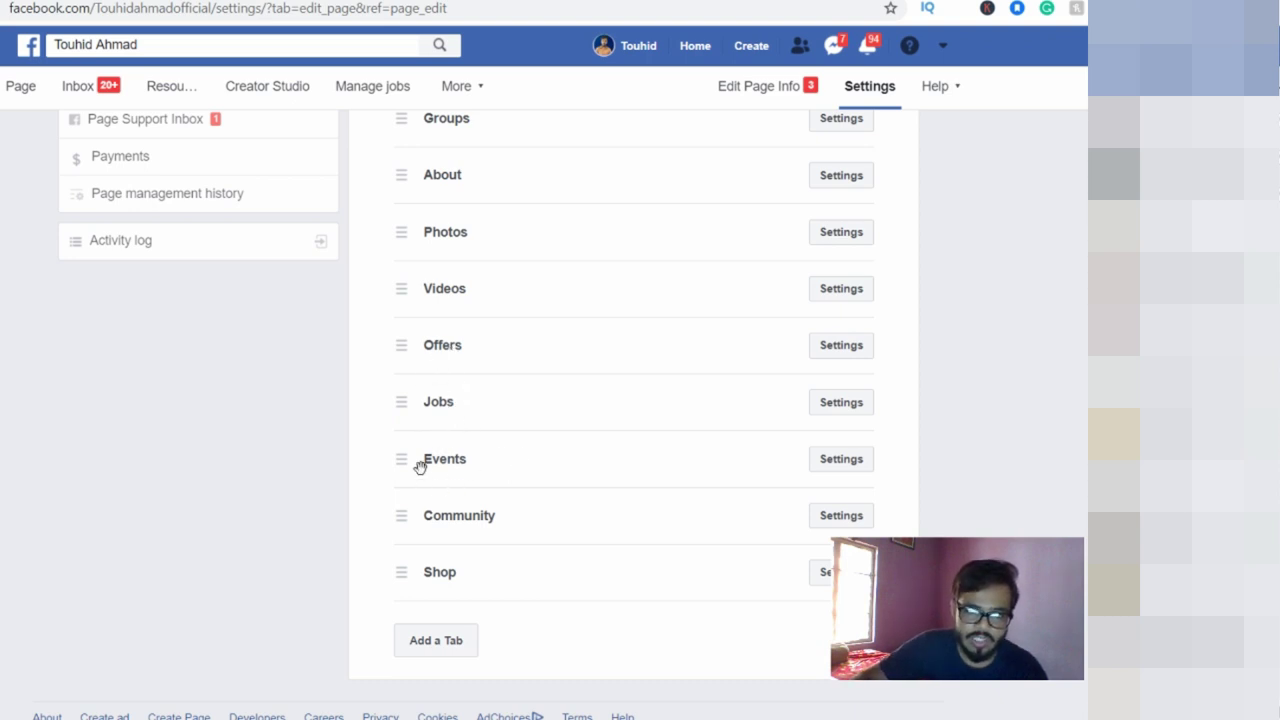
Turn off Show Events tab in the Events tab's settings and save
left_click(847, 461)
left_click(836, 520)
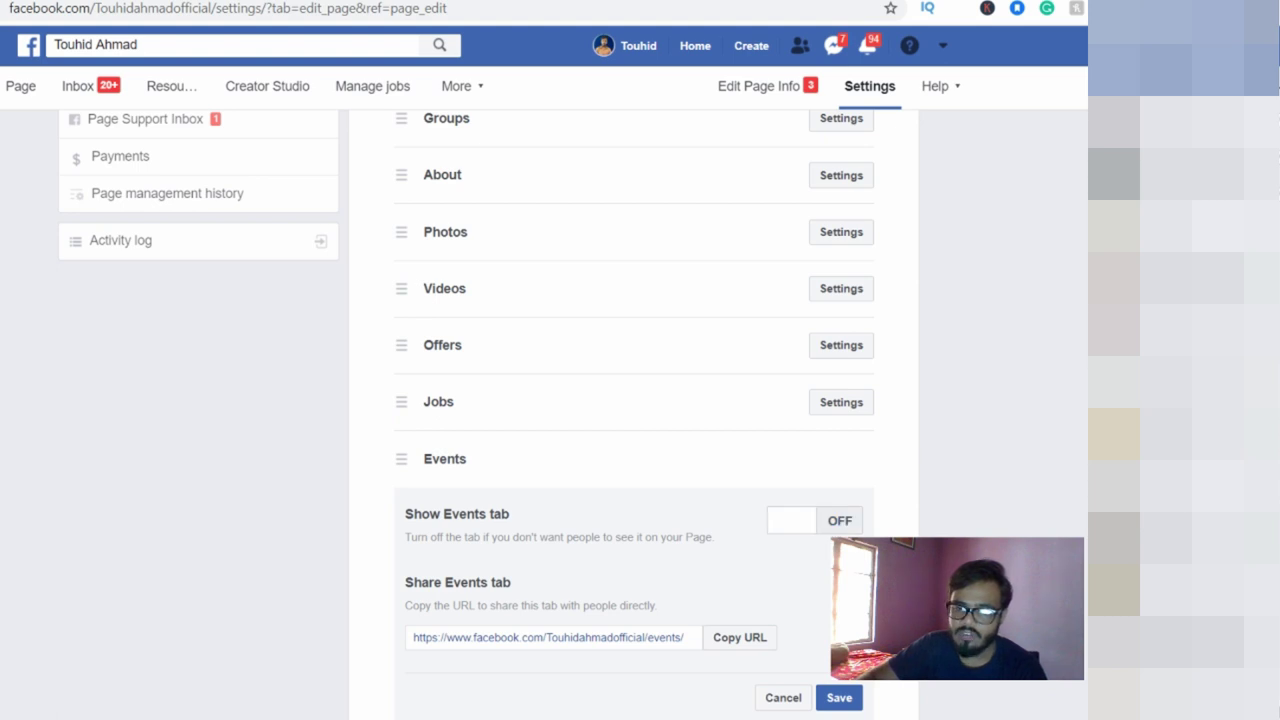
left_click(840, 700)
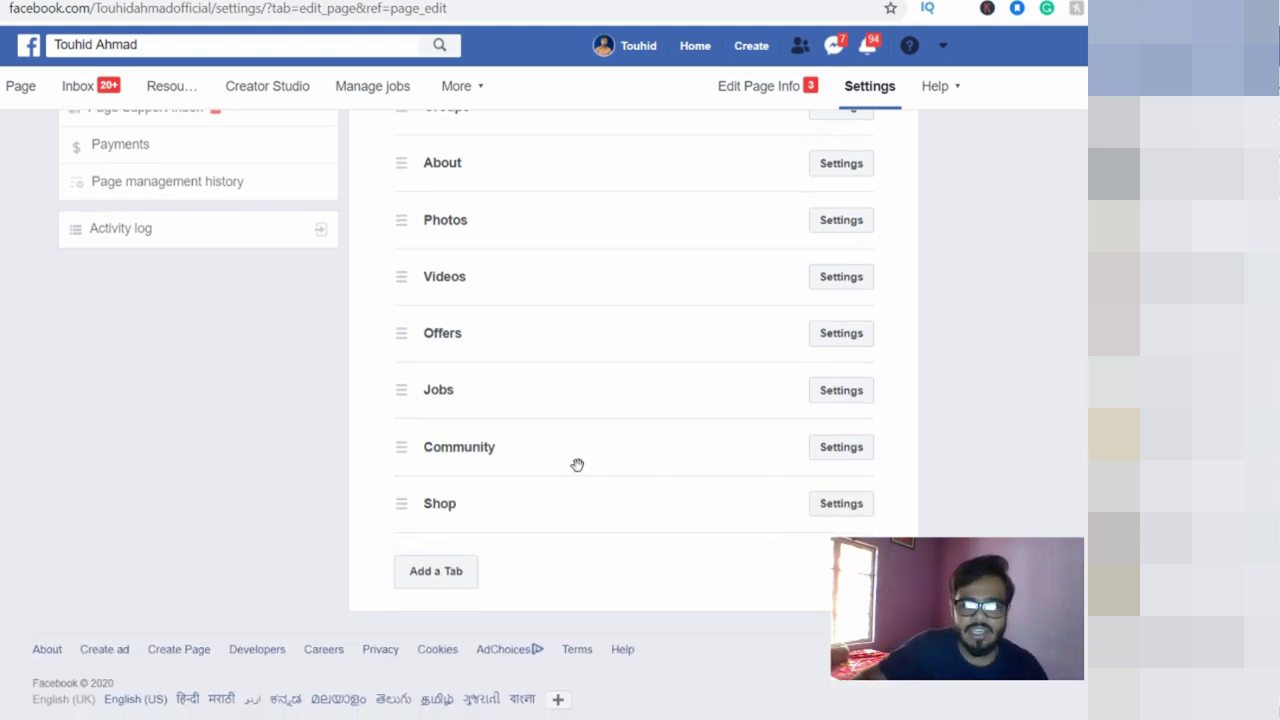
Examine the Community tab's settings for the available options, and close them
left_click(403, 448)
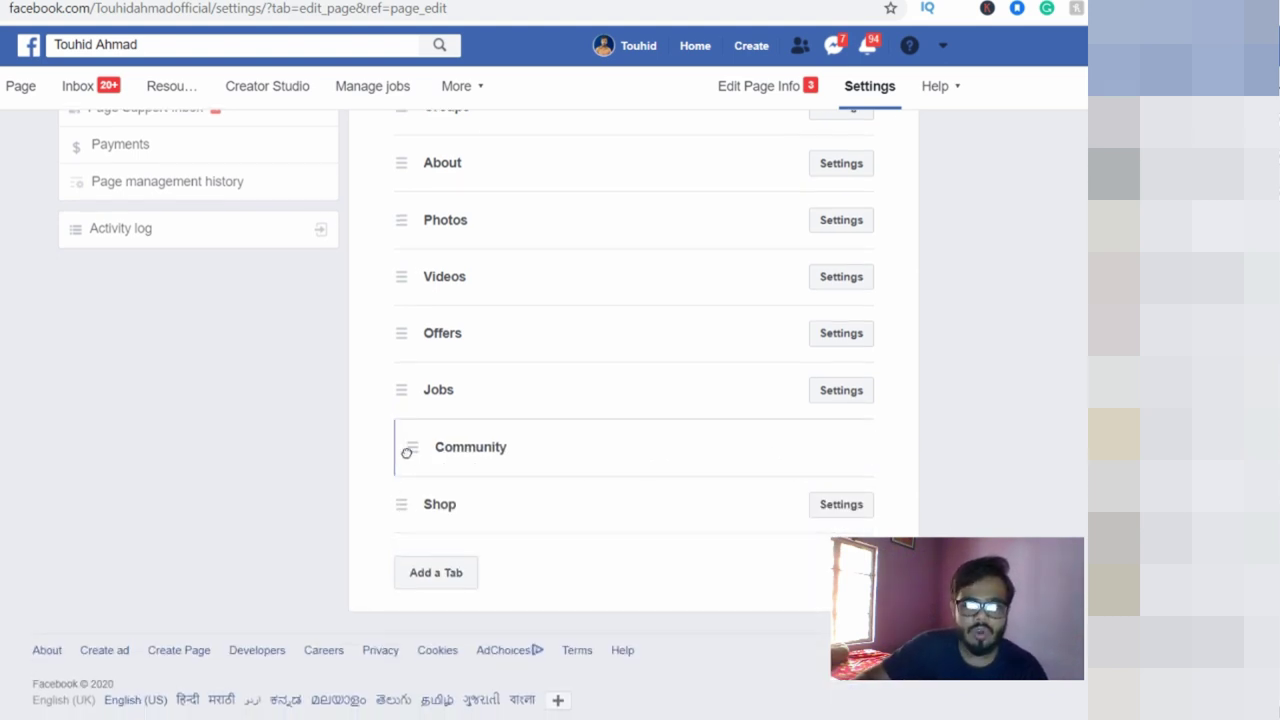
left_click(841, 455)
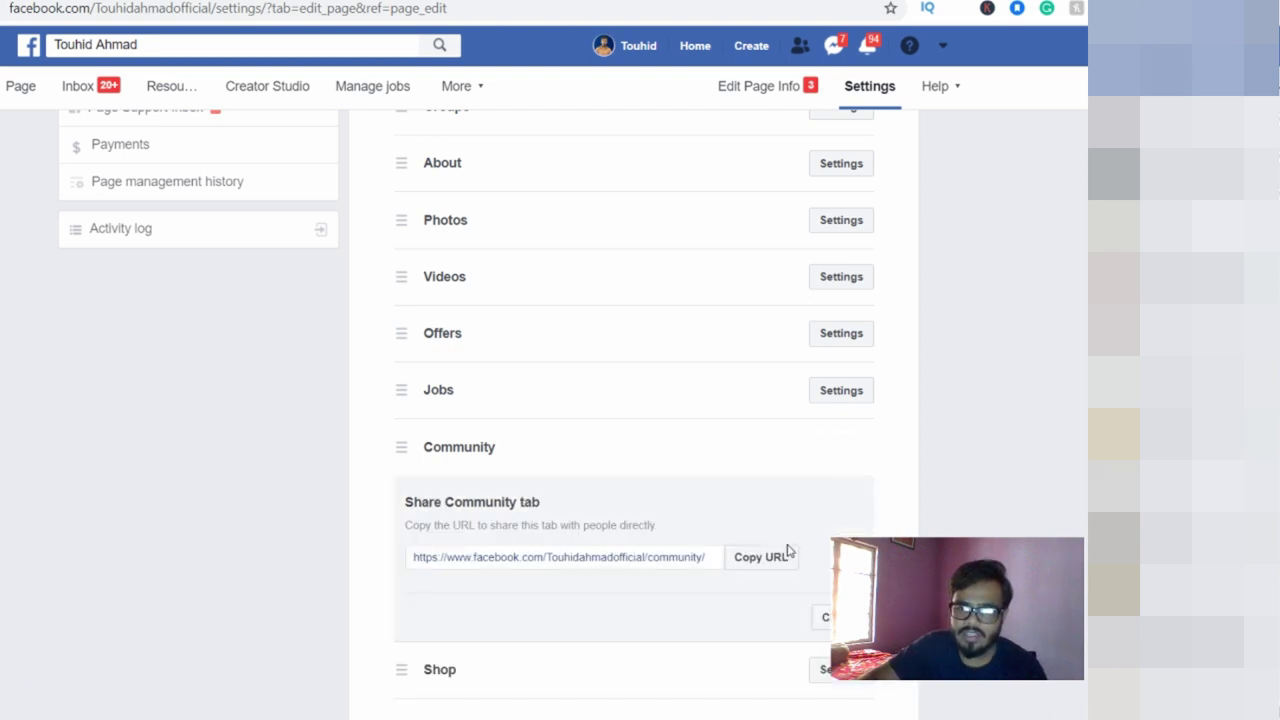
scroll(777, 443, "down", 2)
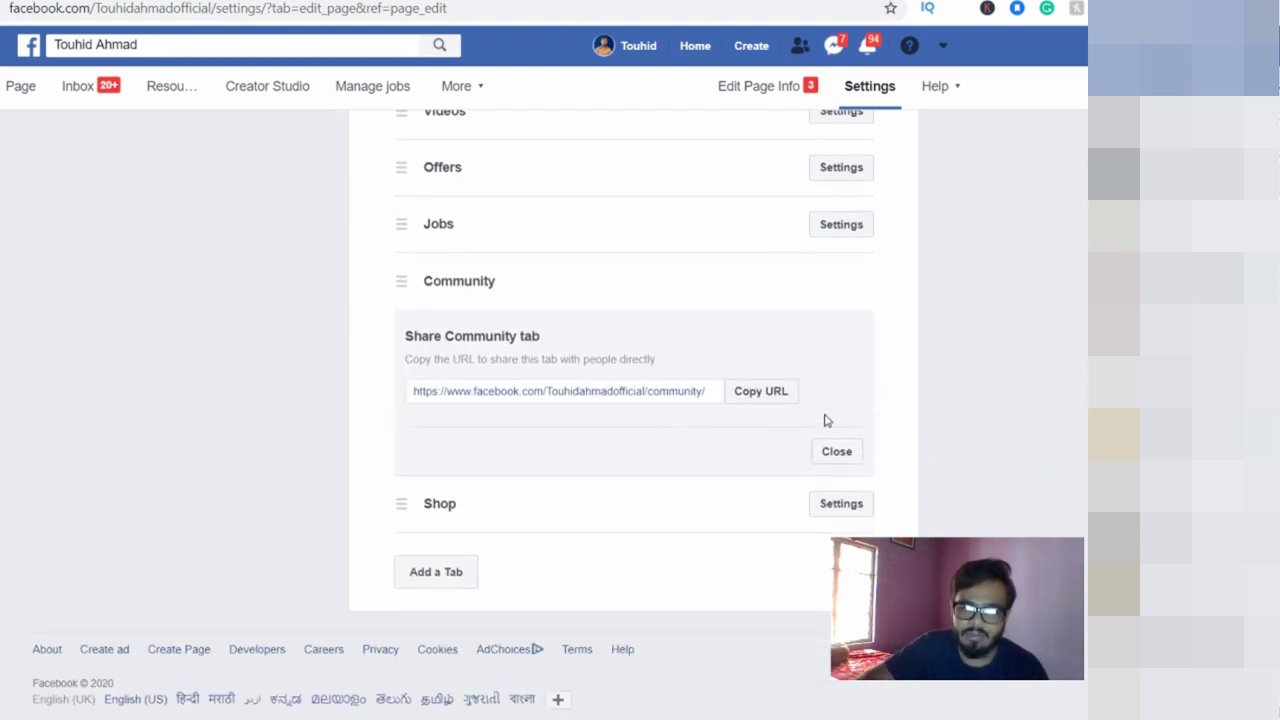
scroll(410, 288, "up", 2)
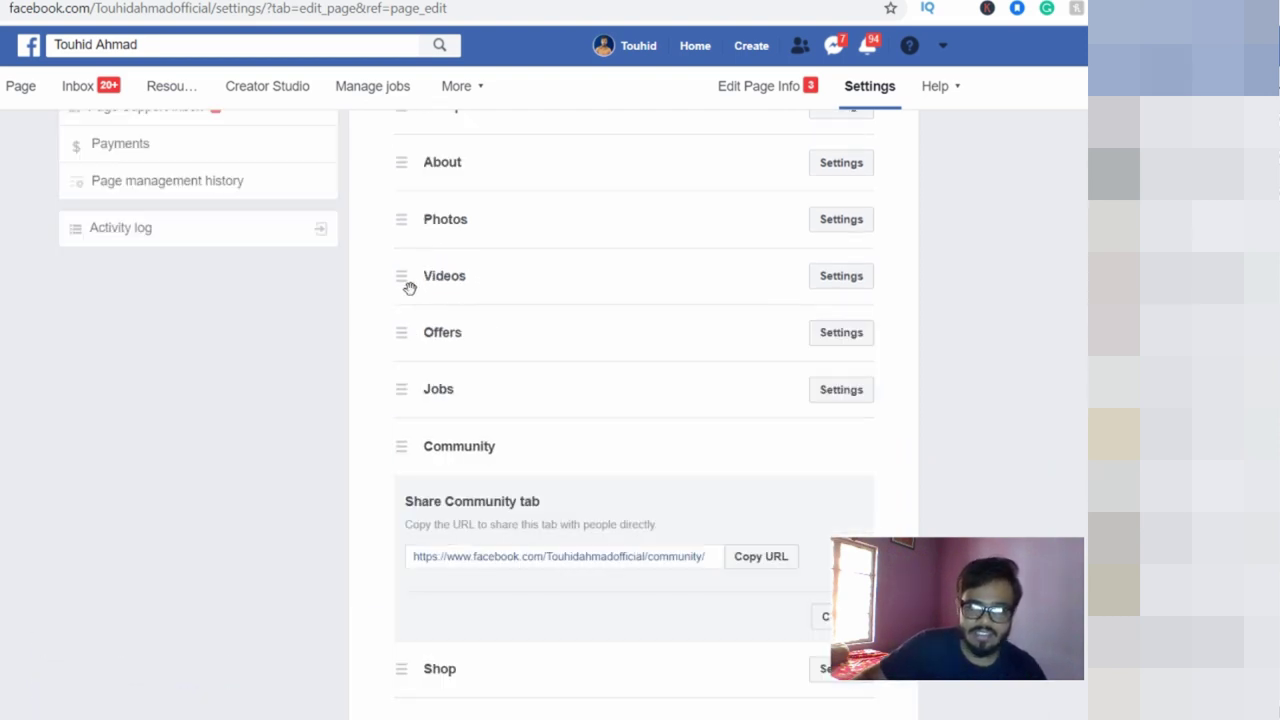
scroll(731, 486, "down", 1)
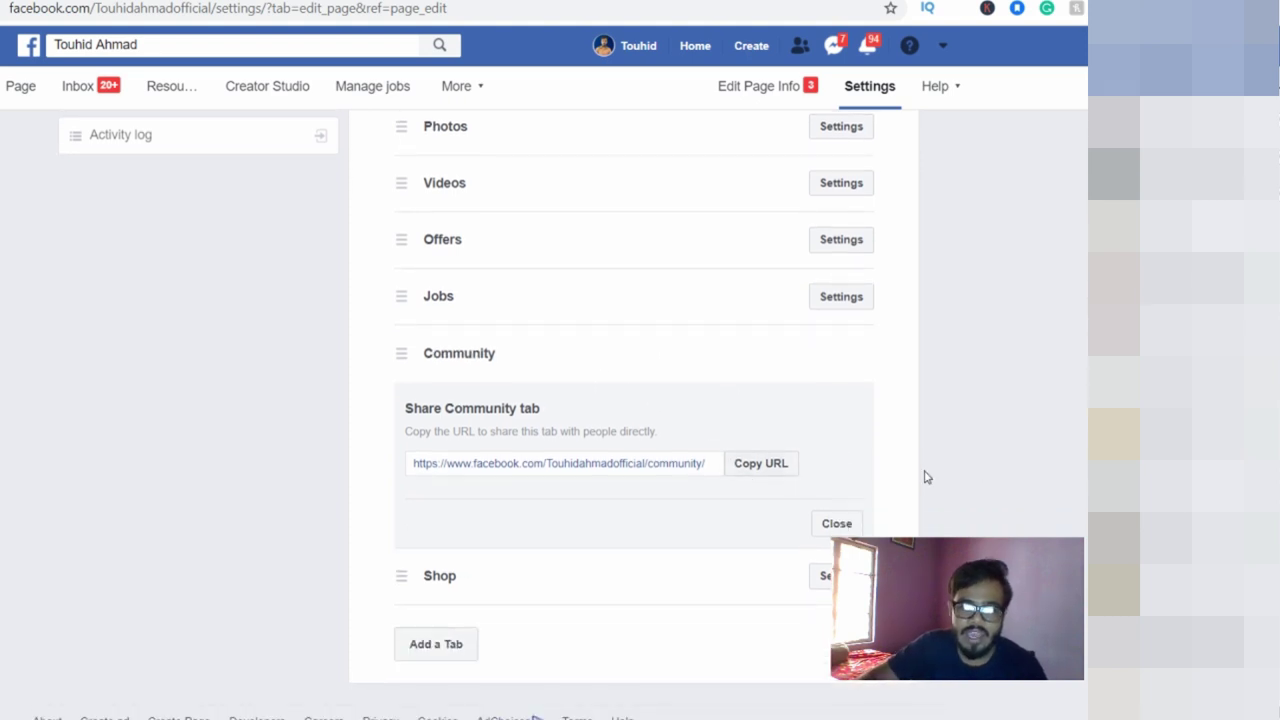
left_click(836, 525)
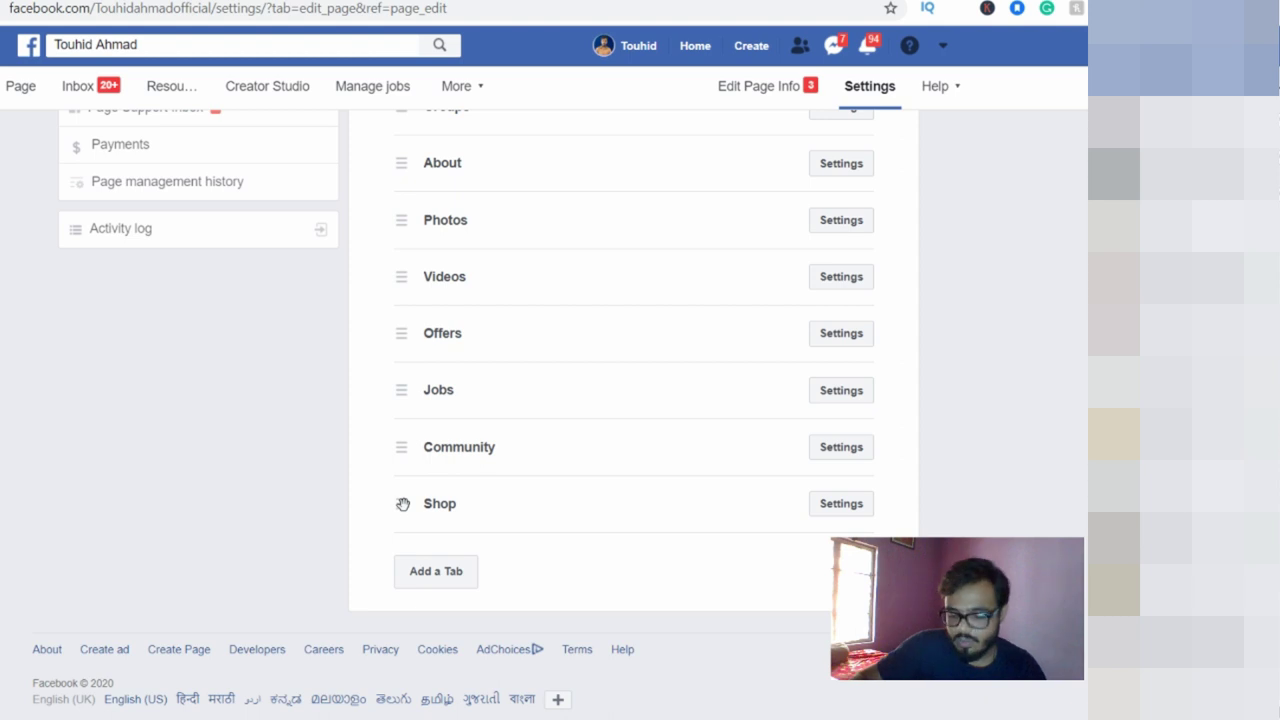
Move the Shop tab up the tab order so it sits between Groups and About
left_click_drag(403, 504, 400, 150)
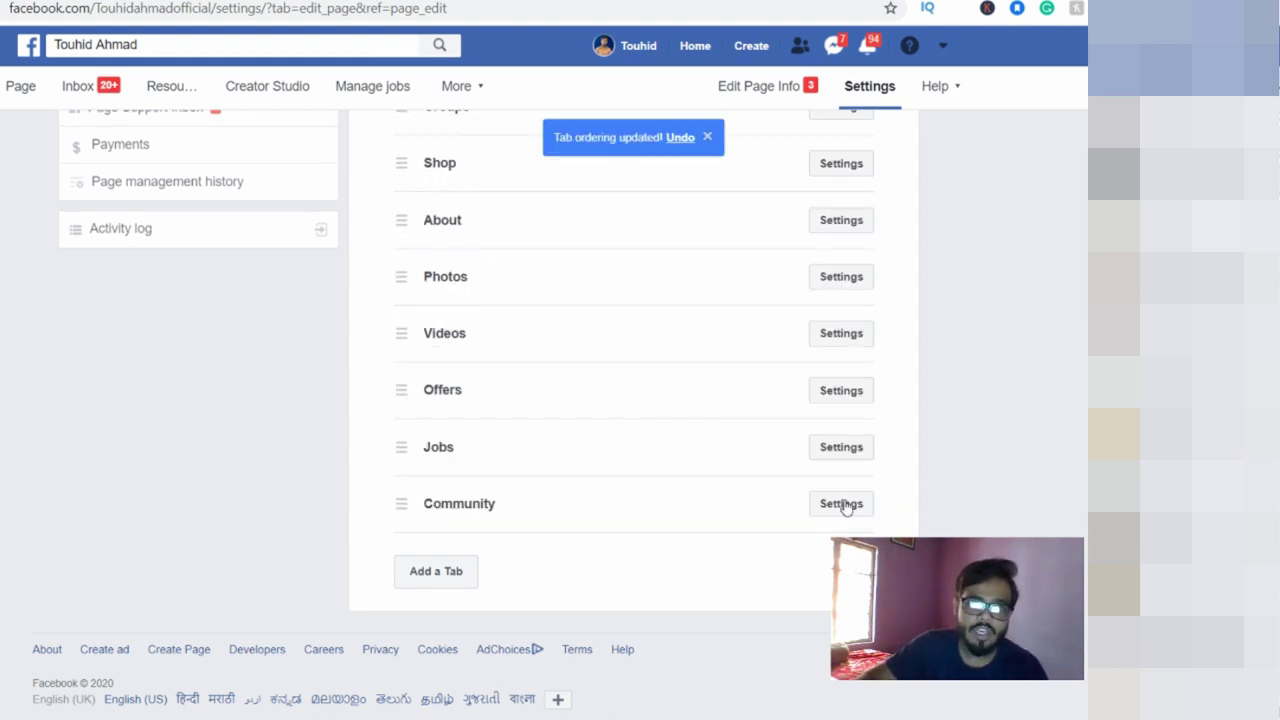
scroll(845, 507, "up", 3)
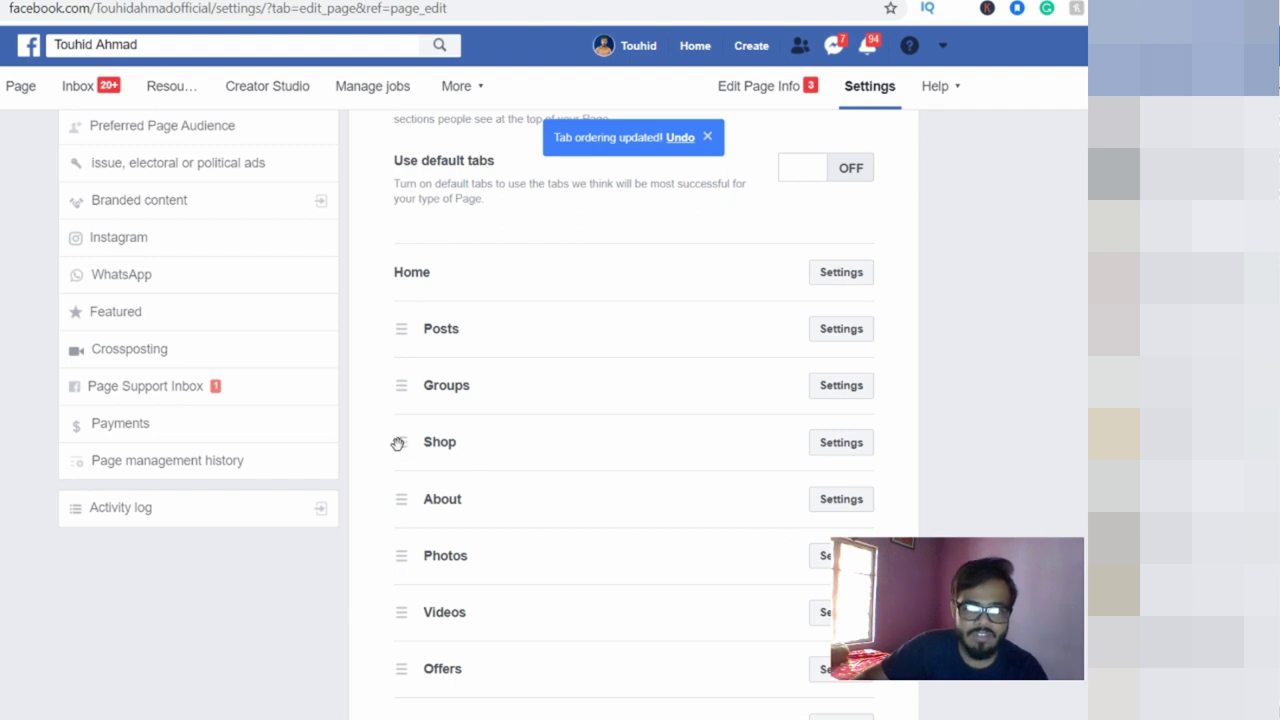
Move the Shop tab directly below Home in the tab order, and copy the Shop tab's URL from its settings
left_click_drag(398, 442, 397, 329)
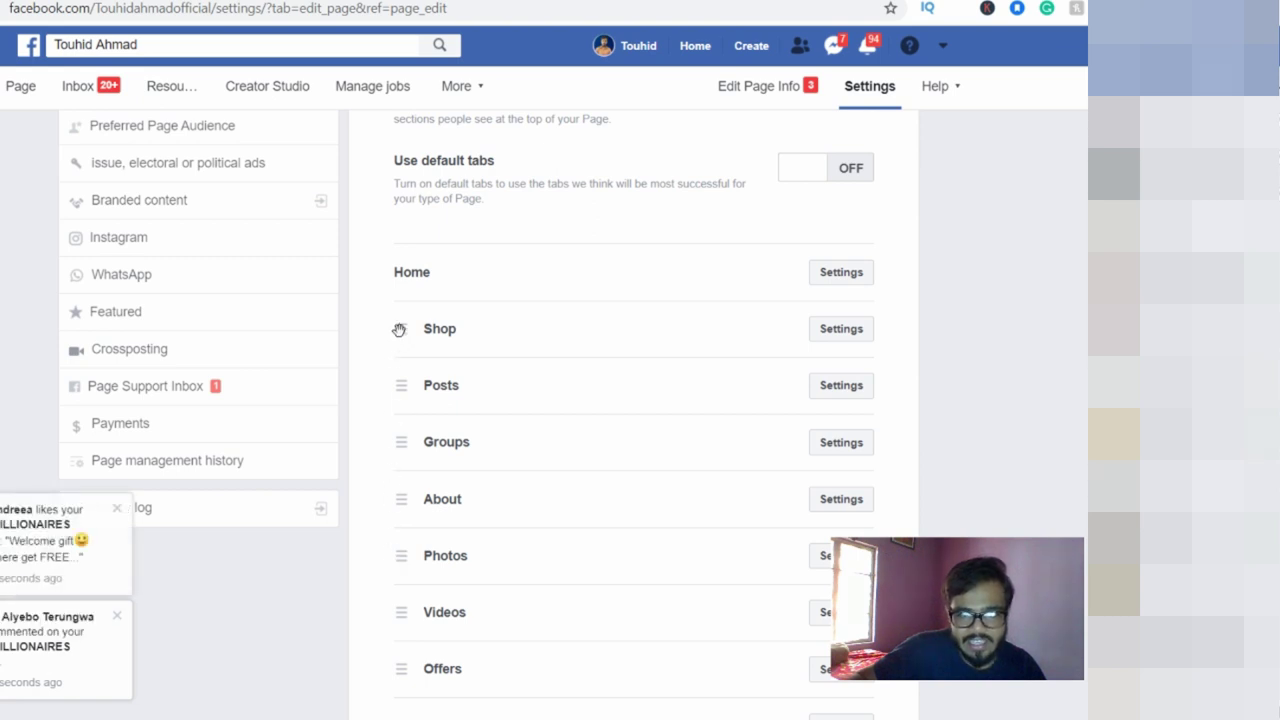
left_click(832, 335)
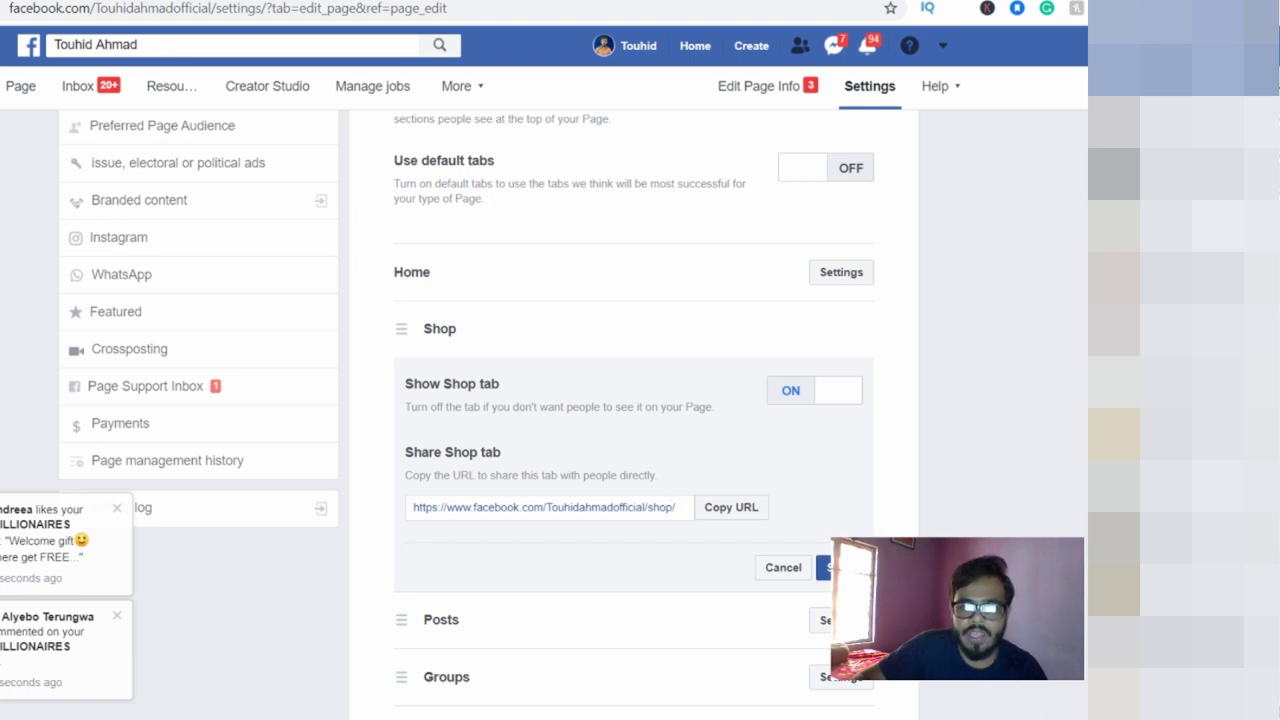
left_click(731, 507)
left_click(838, 567)
scroll(1004, 300, "down", 2)
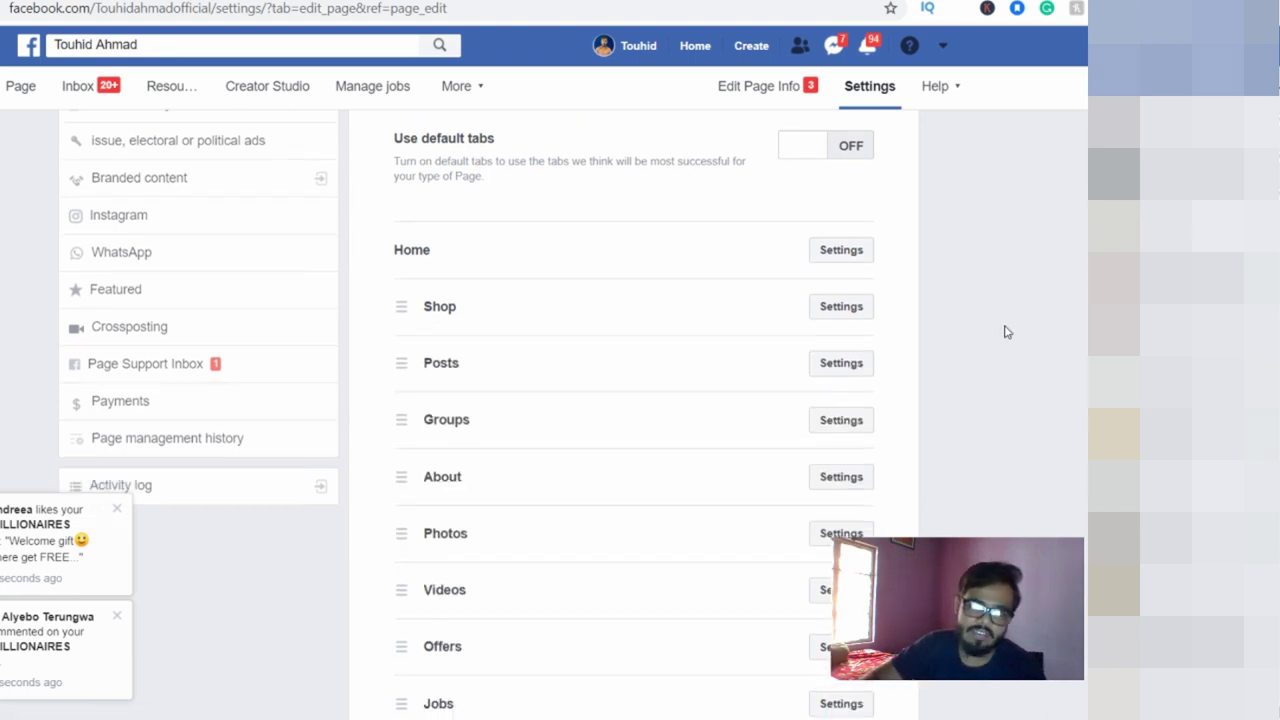
Open the Add Product form in the Mindset Kingdom Page's shop and review its Name, Price, Checkout URL and Description fields
left_click(21, 90)
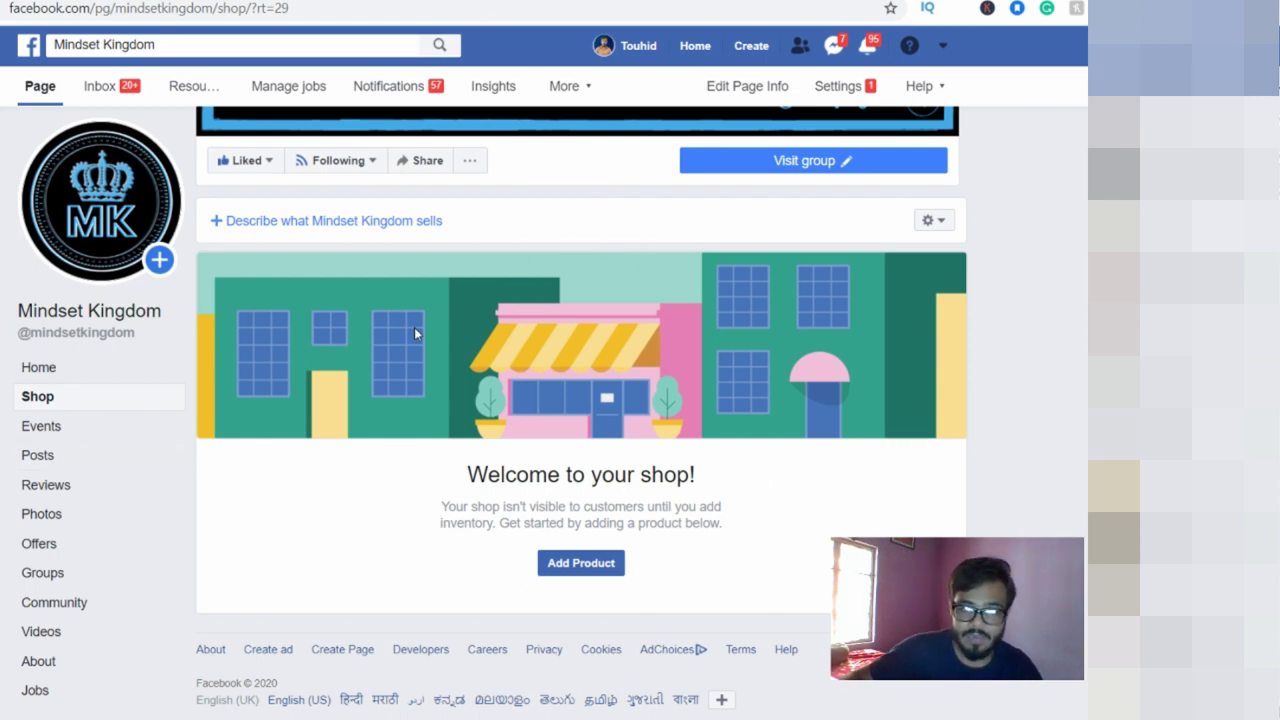
left_click(561, 566)
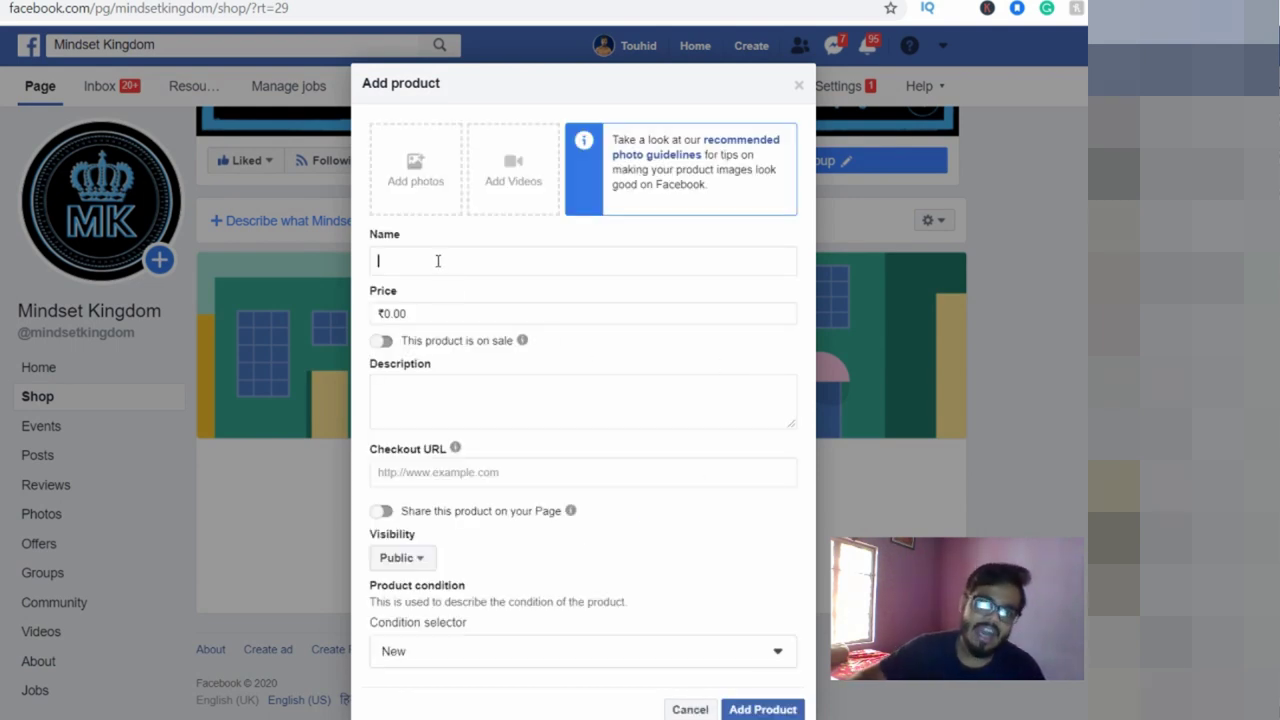
left_click(418, 315)
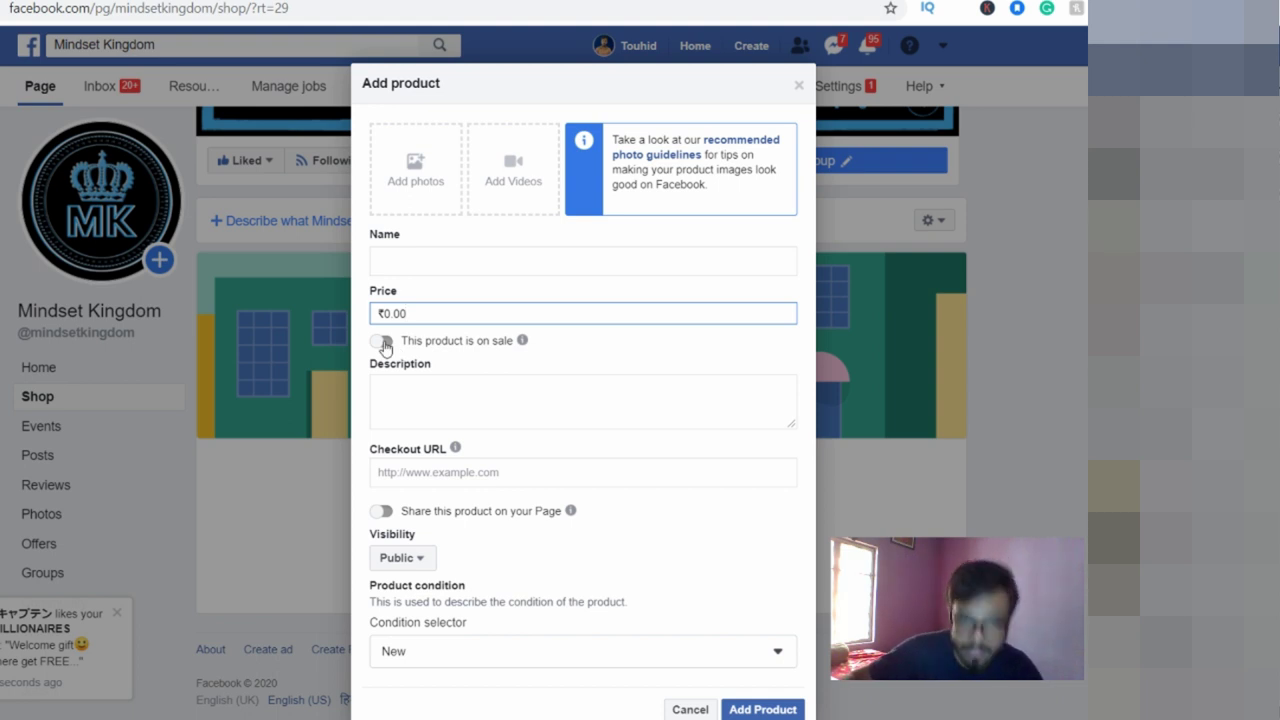
left_click(379, 472)
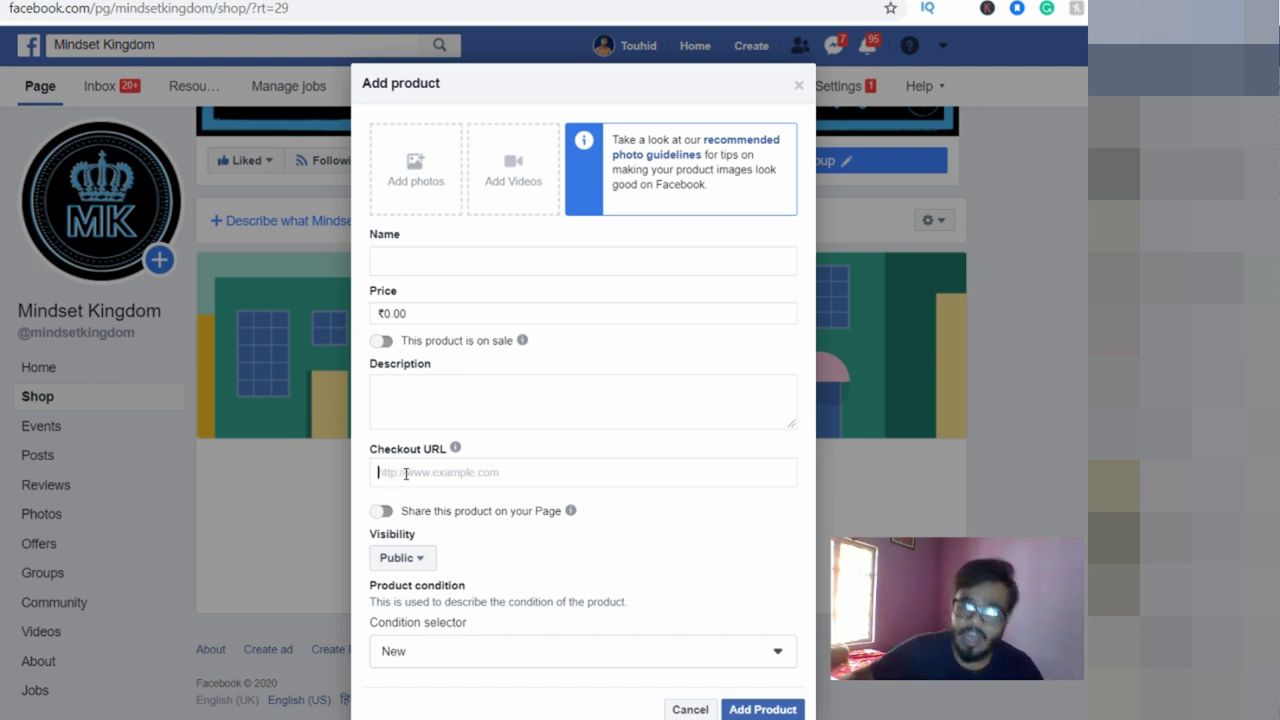
left_click(413, 403)
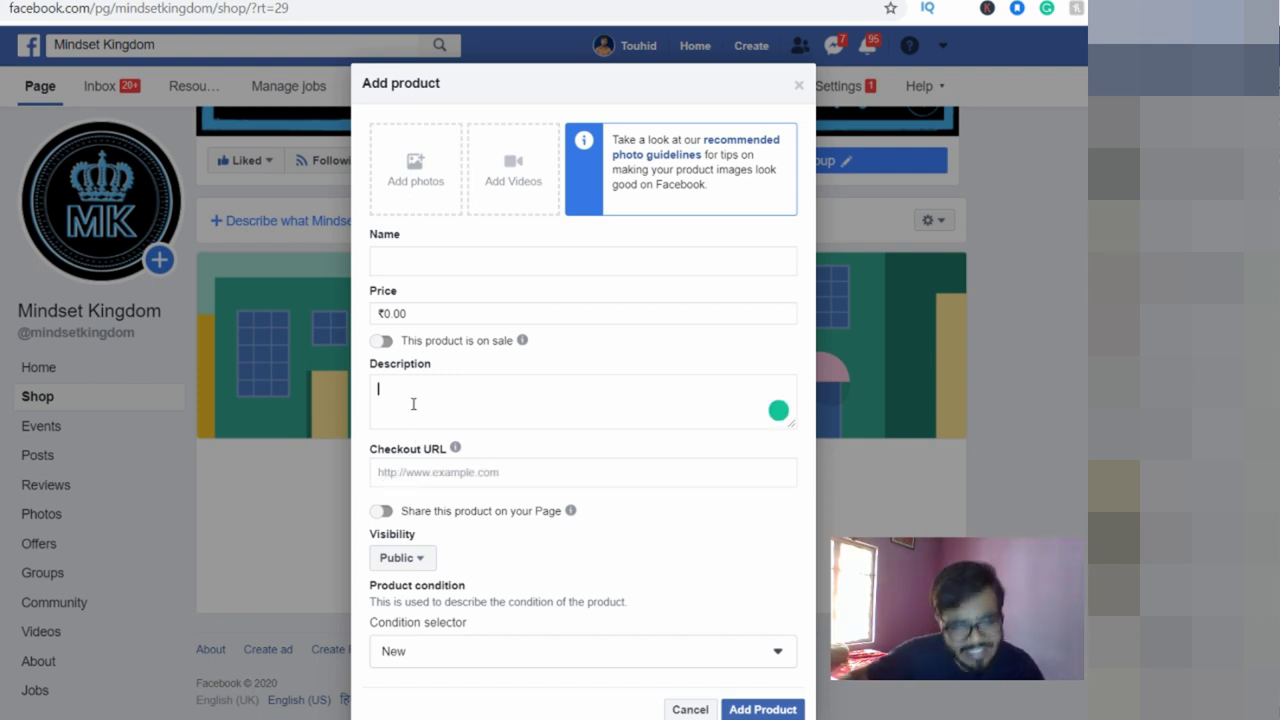
scroll(510, 411, "down", 1)
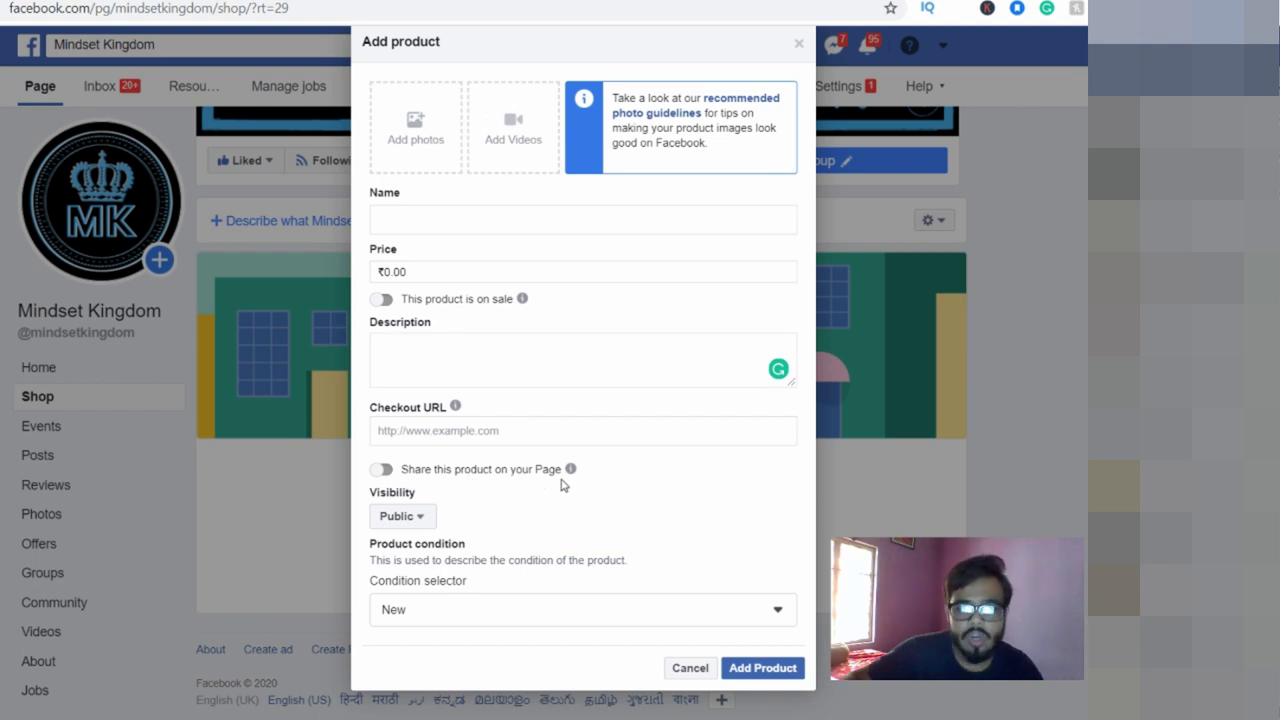
Check the available Visibility and product condition options, and cancel the form without adding a product
left_click(398, 521)
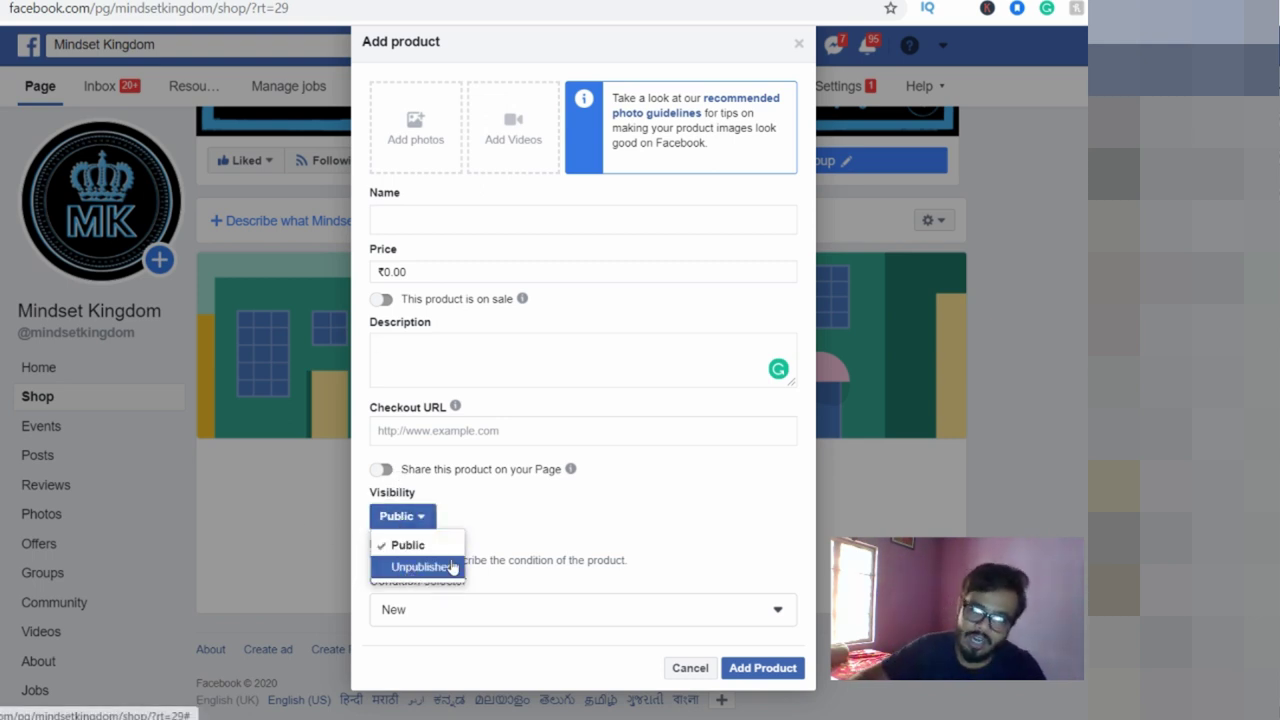
left_click(509, 523)
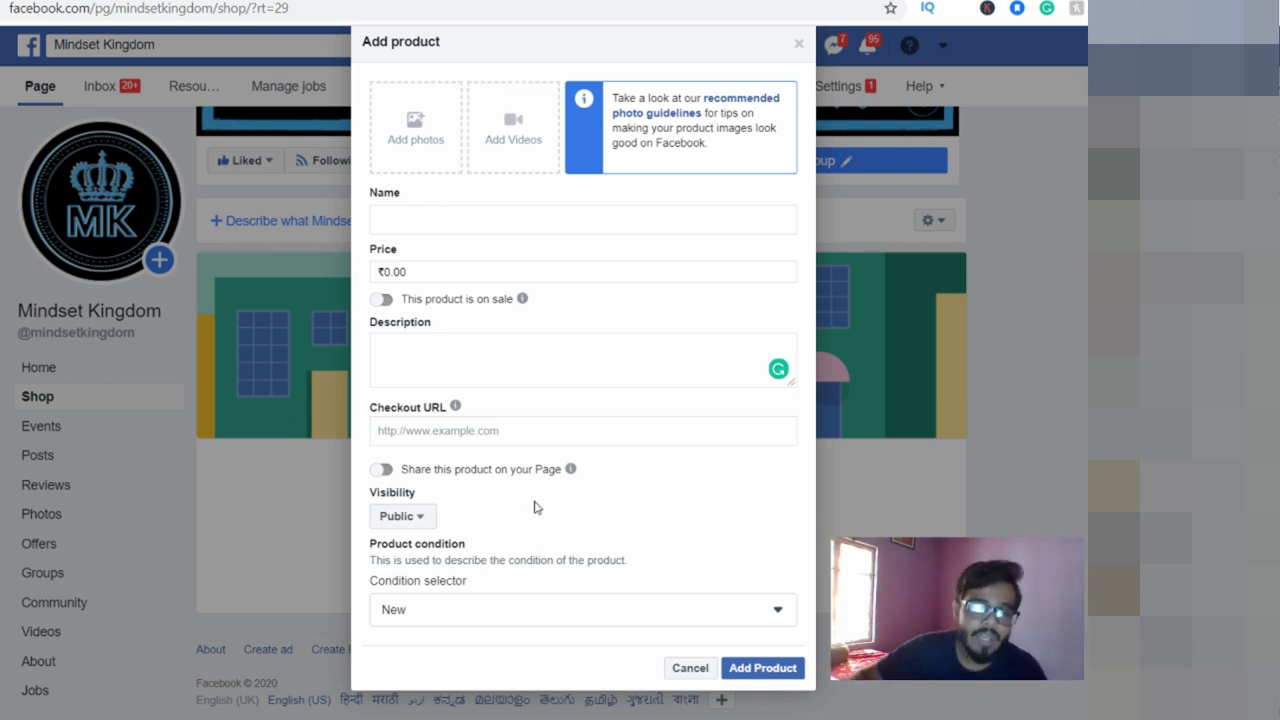
left_click(494, 618)
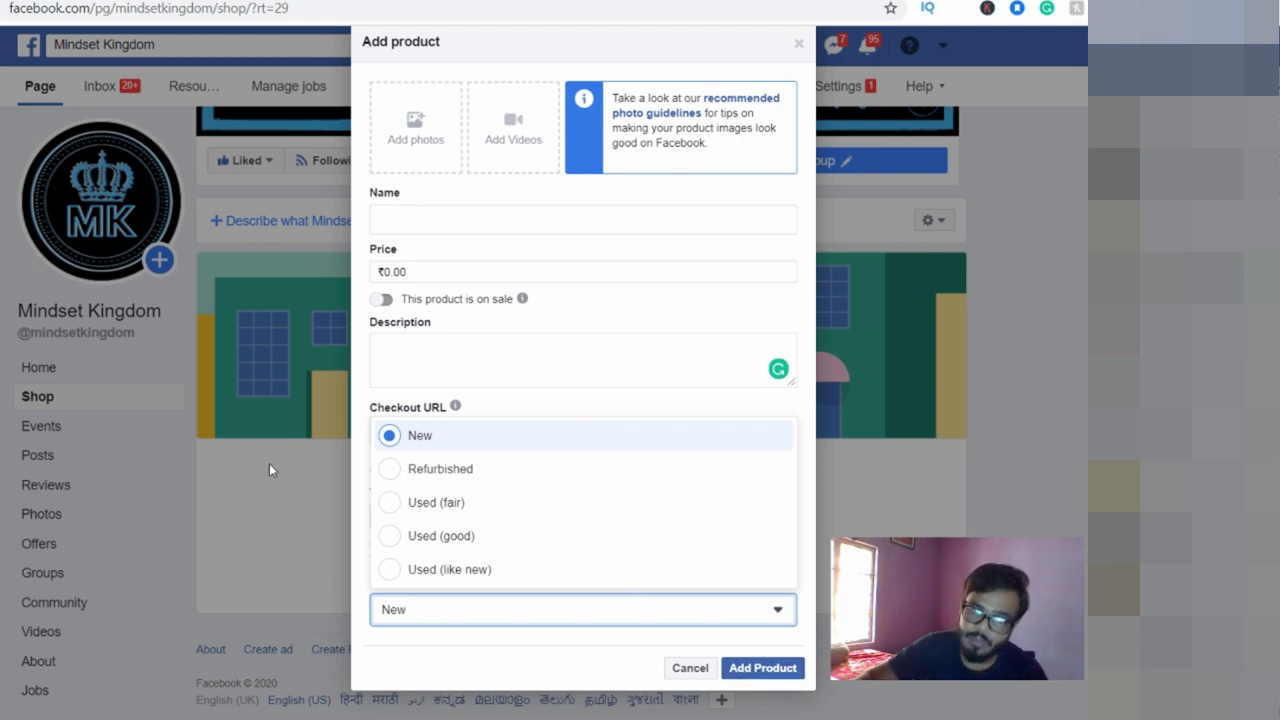
left_click(254, 513)
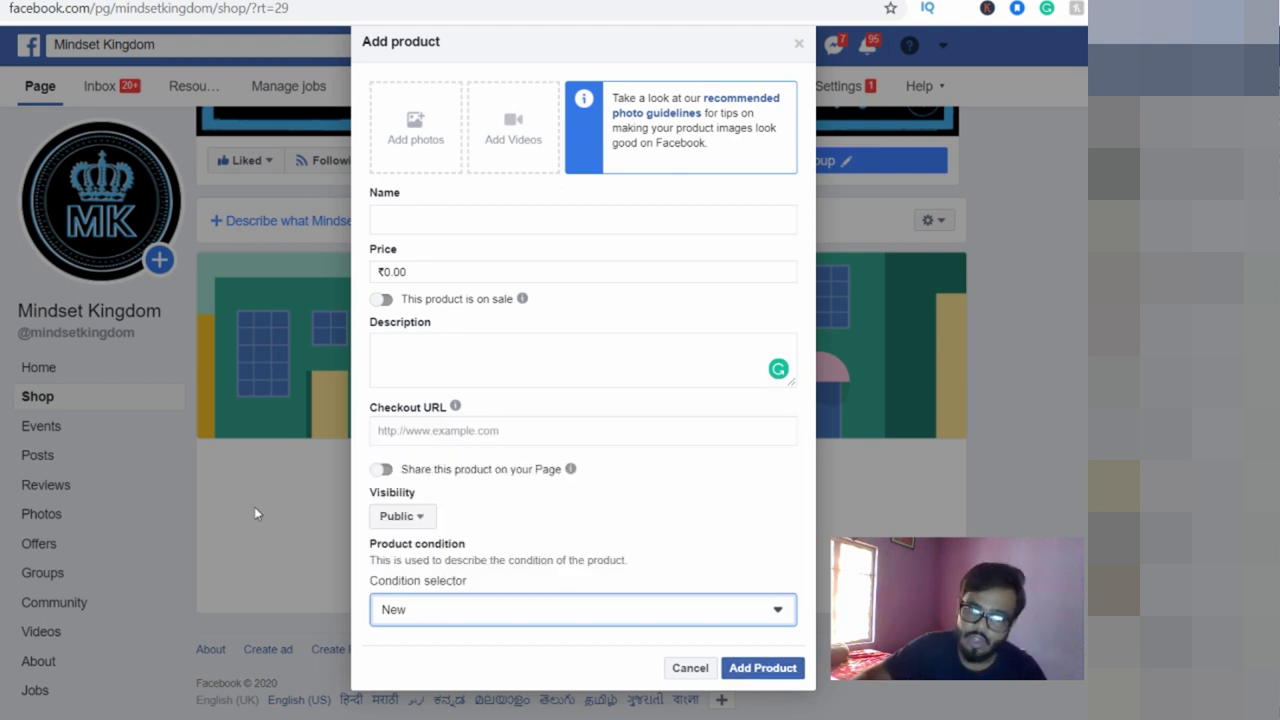
left_click(686, 668)
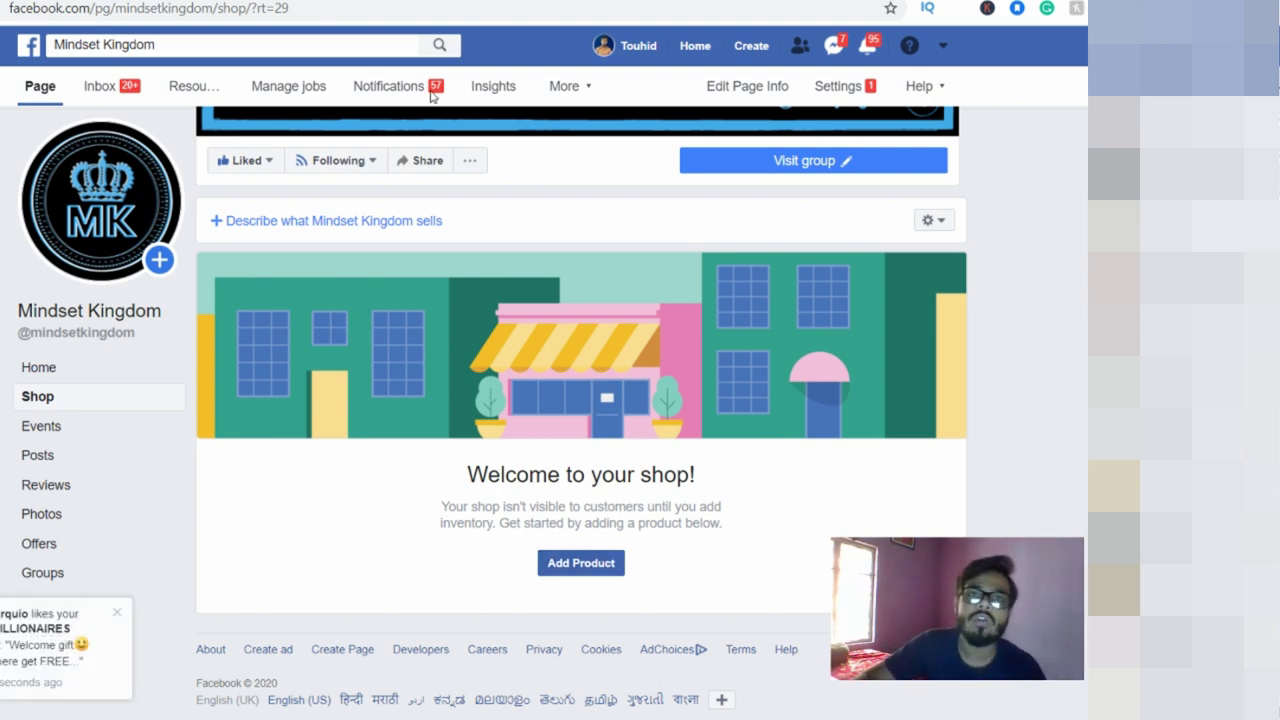
Examine the Page Views and Post reach figures in the Mindset Kingdom Page's Insights overview, and return to the personal-brand Page
left_click(493, 86)
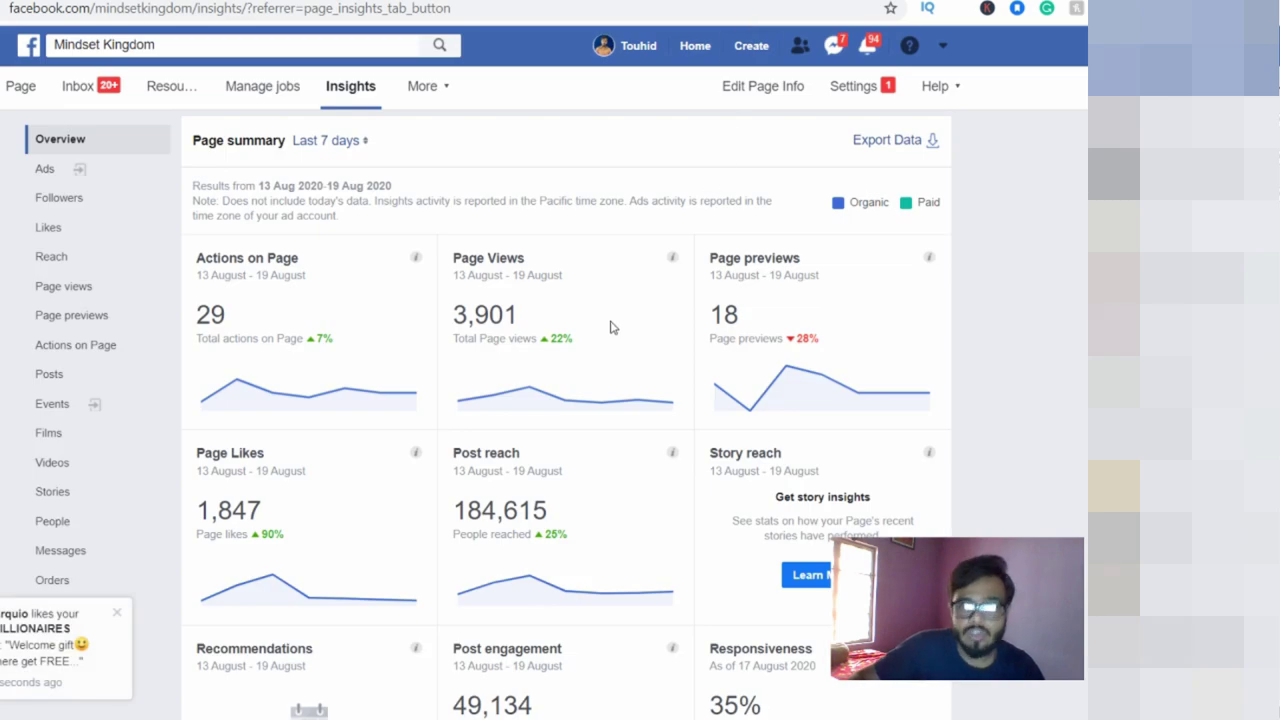
left_click_drag(519, 322, 450, 262)
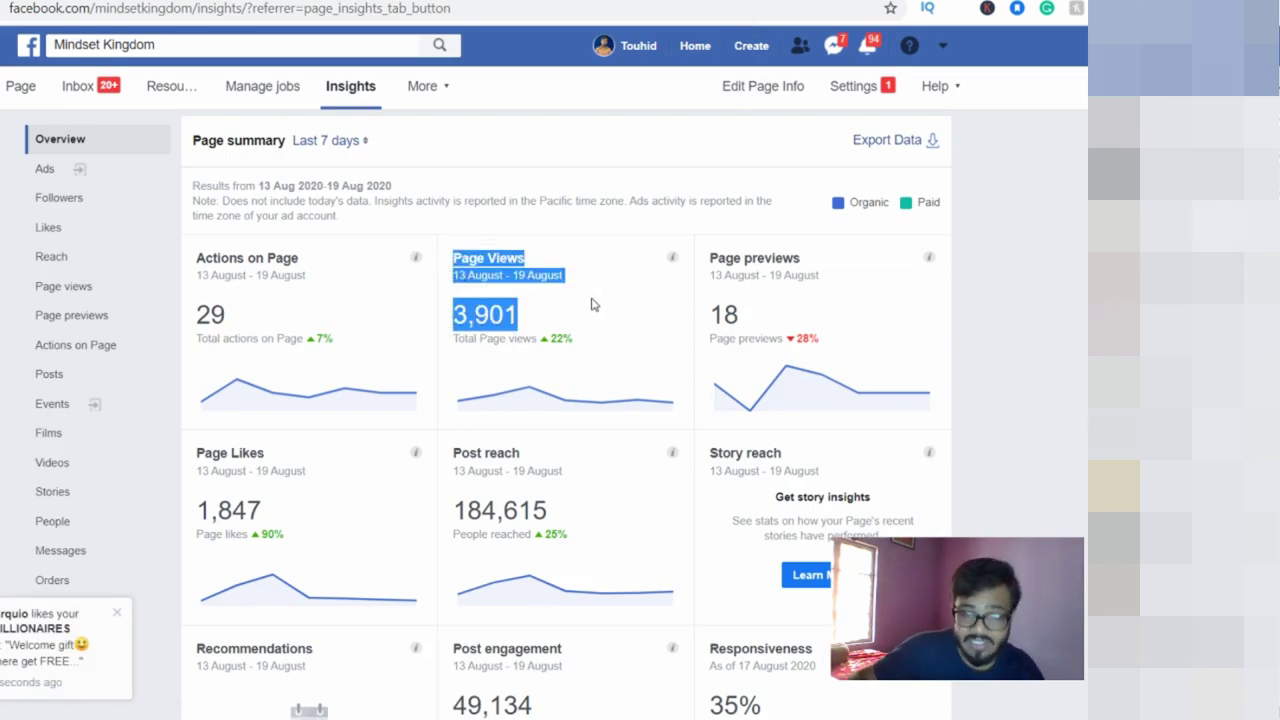
left_click(591, 304)
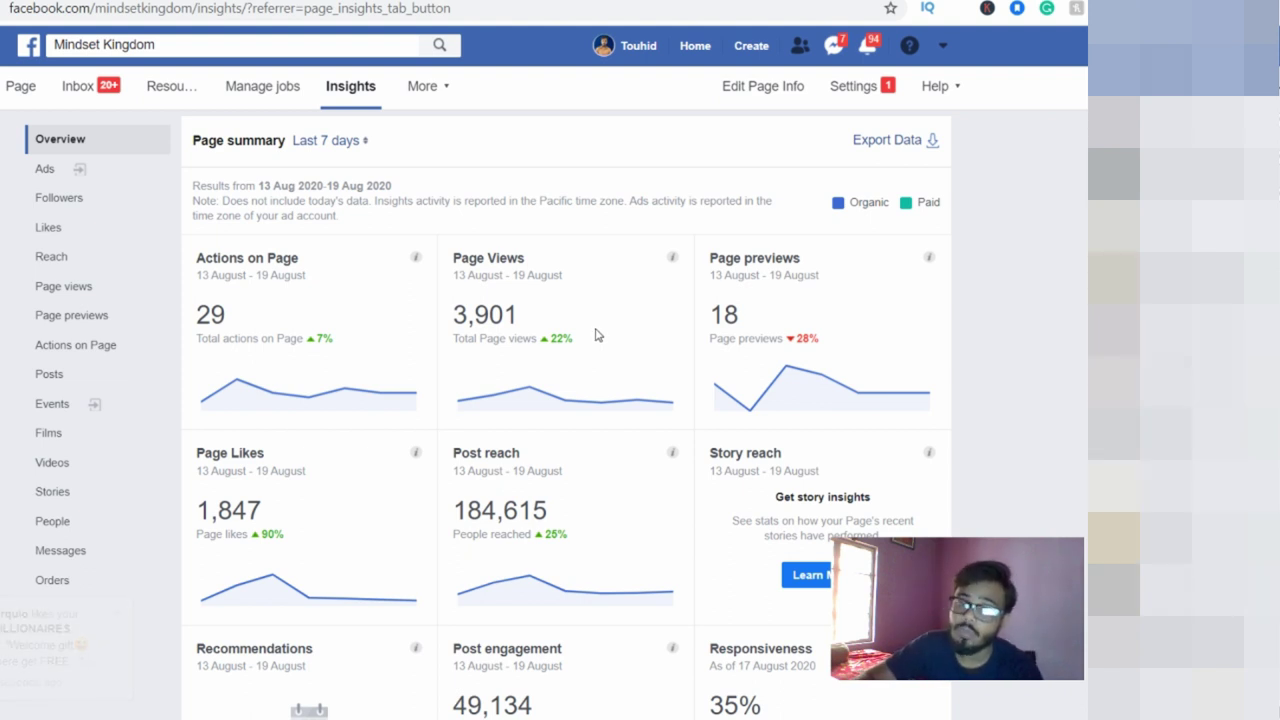
left_click_drag(574, 514, 452, 512)
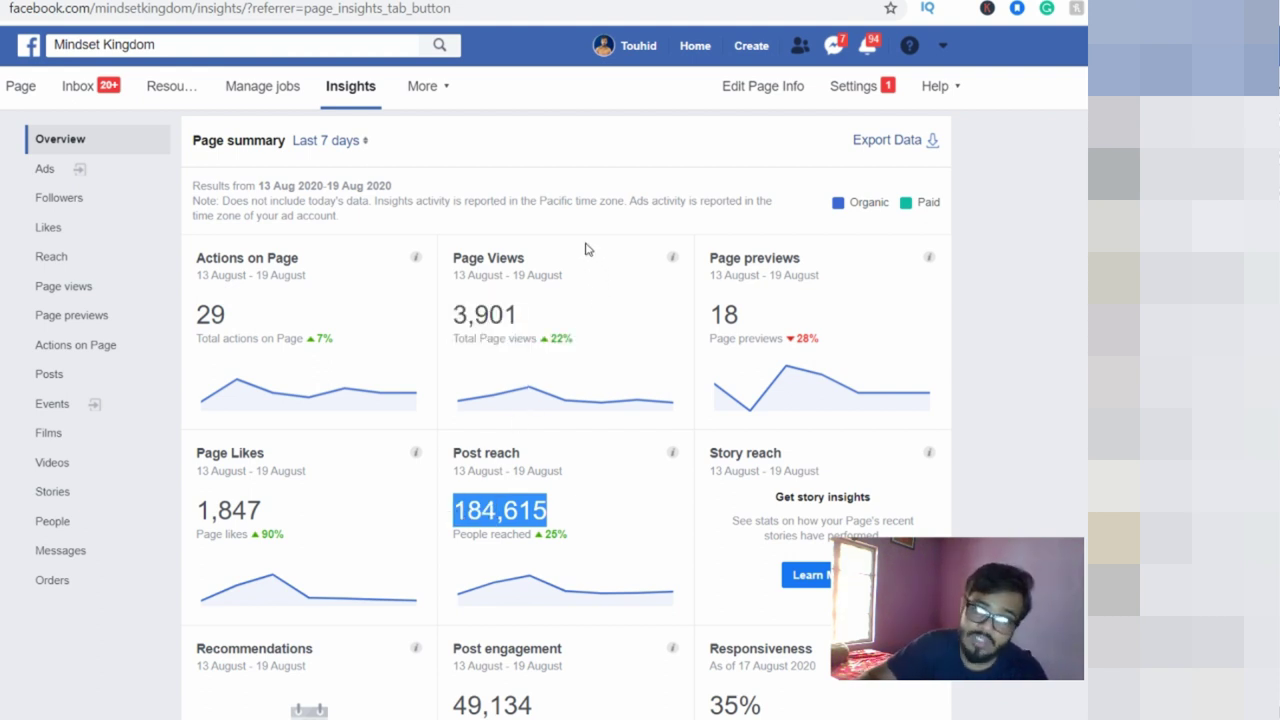
key("alt+Left")
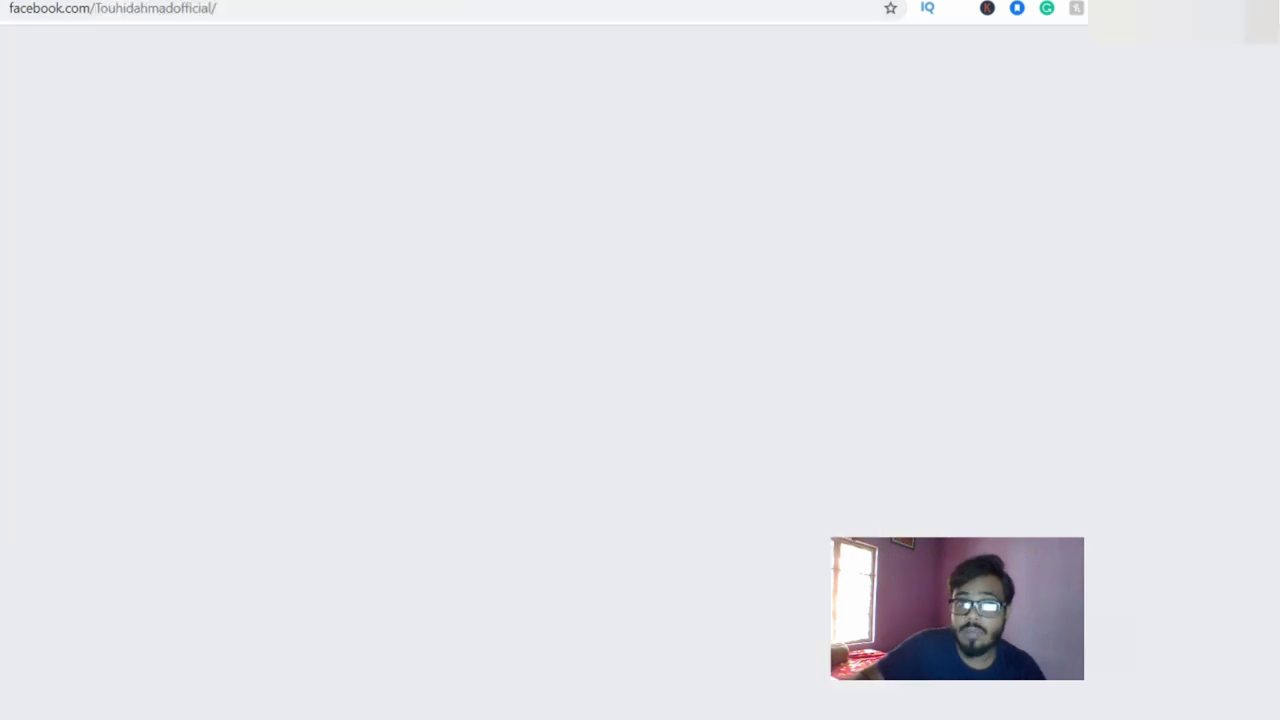